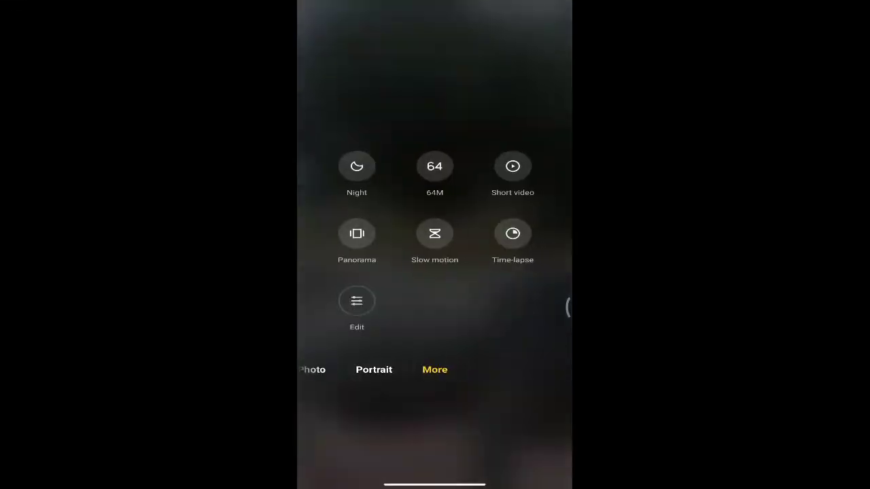
Shoot the grey street cow in 64M Ultra HD mode and view the shot in the gallery
{"action": "left_click", "coordinate": [435, 166]}
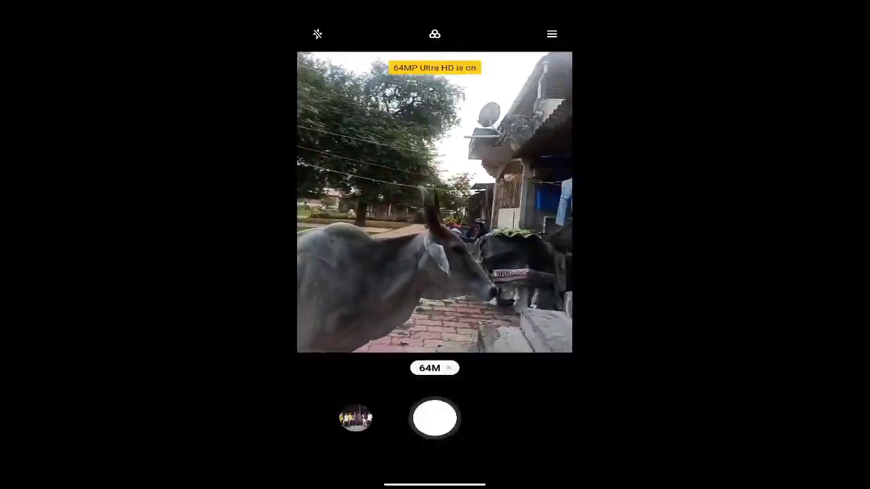
{"action": "left_click", "coordinate": [435, 418]}
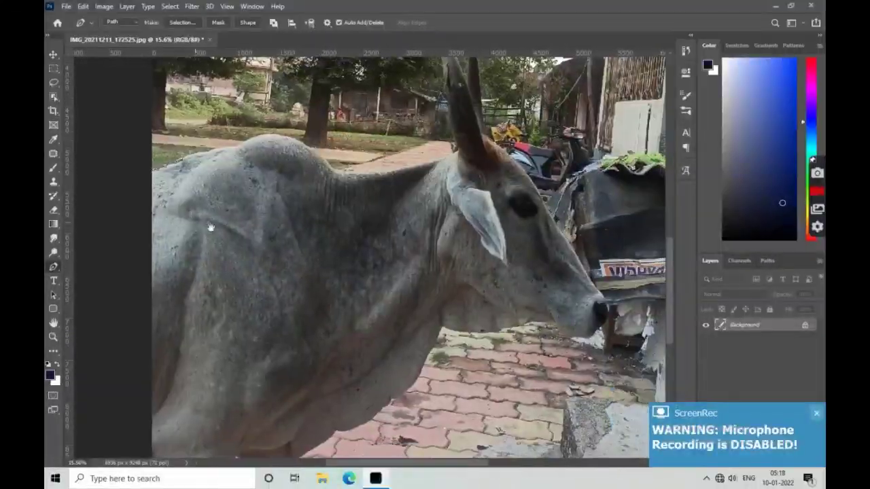
Zoom in, place Pen anchors along the cow's hump and back, then select the inverse background
{"action": "scroll", "coordinate": [453, 272], "scroll_direction": "down", "scroll_amount": 2}
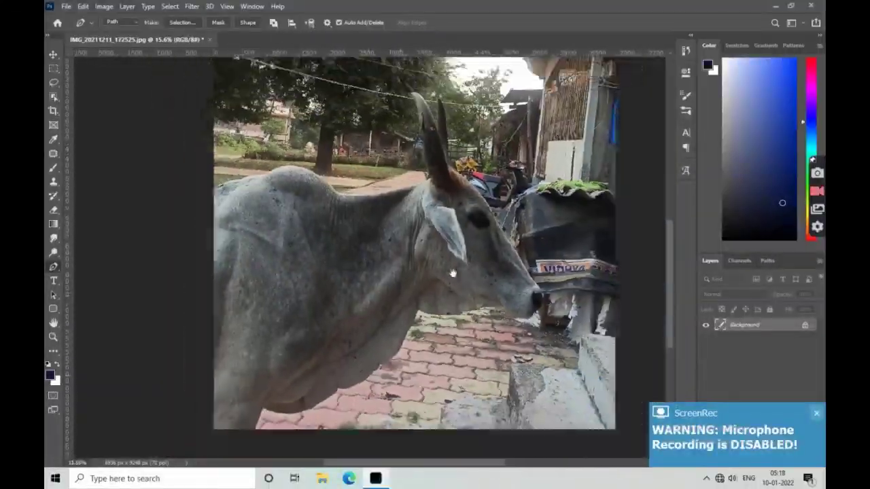
{"action": "scroll", "coordinate": [191, 180], "scroll_direction": "up", "scroll_amount": 4}
{"action": "scroll", "coordinate": [191, 181], "scroll_direction": "up", "scroll_amount": 3}
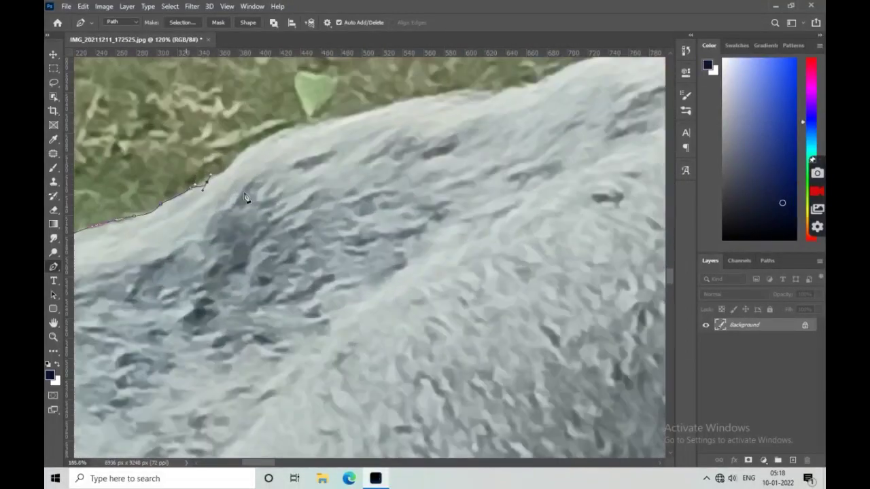
{"action": "scroll", "coordinate": [170, 174], "scroll_direction": "up", "scroll_amount": 3}
{"action": "scroll", "coordinate": [170, 173], "scroll_direction": "up", "scroll_amount": 2}
{"action": "left_click_drag", "start_coordinate": [170, 173], "coordinate": [257, 235]}
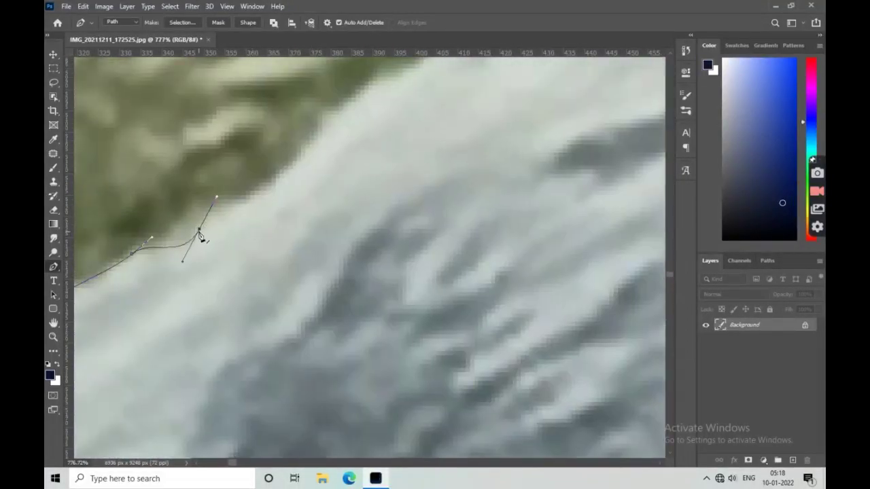
{"action": "left_click", "coordinate": [259, 192]}
{"action": "left_click", "coordinate": [333, 113]}
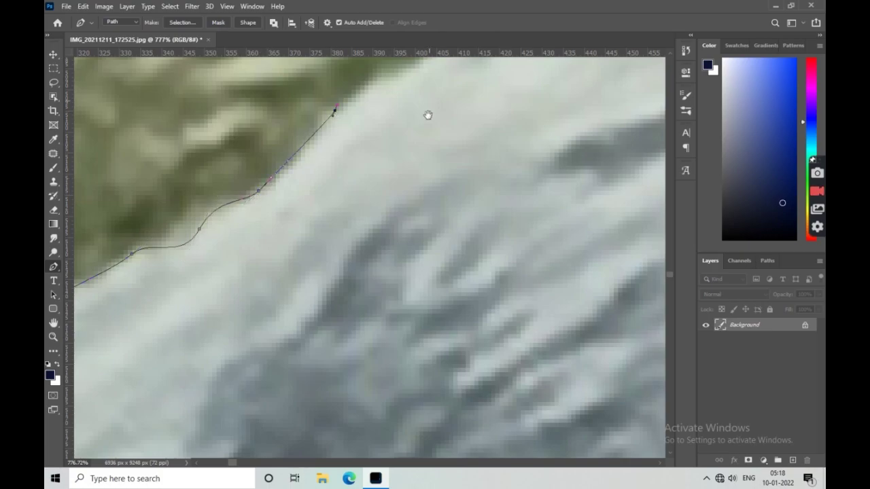
{"action": "scroll", "coordinate": [476, 133], "scroll_direction": "up", "scroll_amount": 3}
{"action": "scroll", "coordinate": [507, 142], "scroll_direction": "right", "scroll_amount": 2}
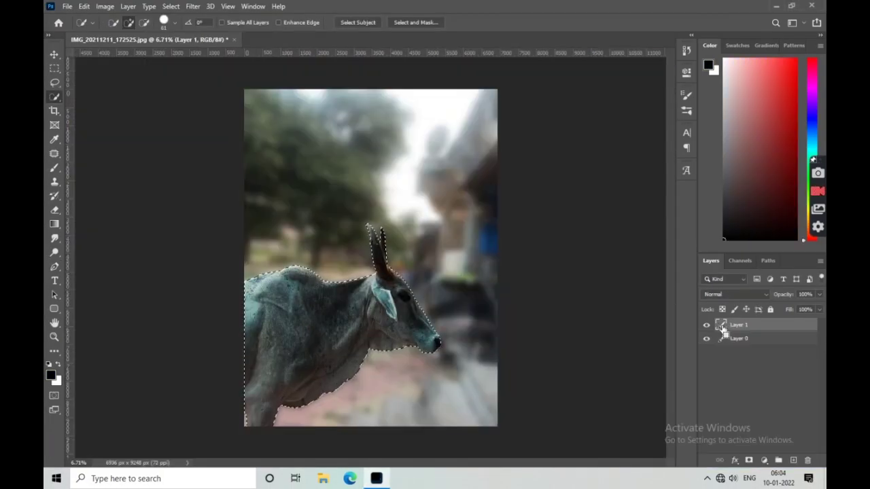
{"action": "left_click", "coordinate": [722, 328], "text": "ctrl"}
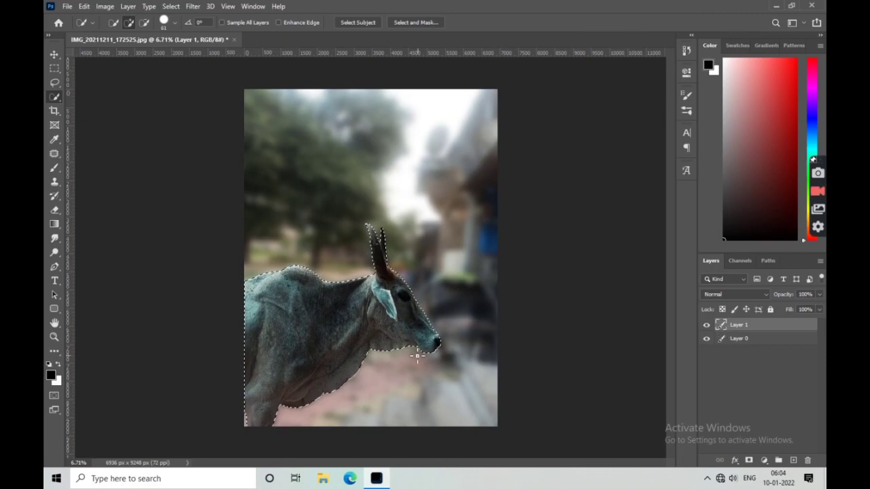
Apply a 516.4-pixel Gaussian Blur to the selected background
{"action": "left_click", "coordinate": [171, 6]}
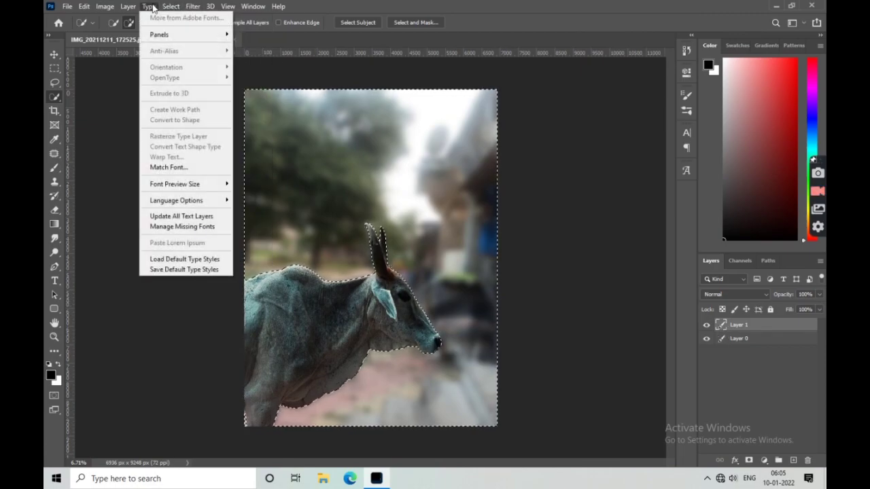
{"action": "mouse_move", "coordinate": [251, 129]}
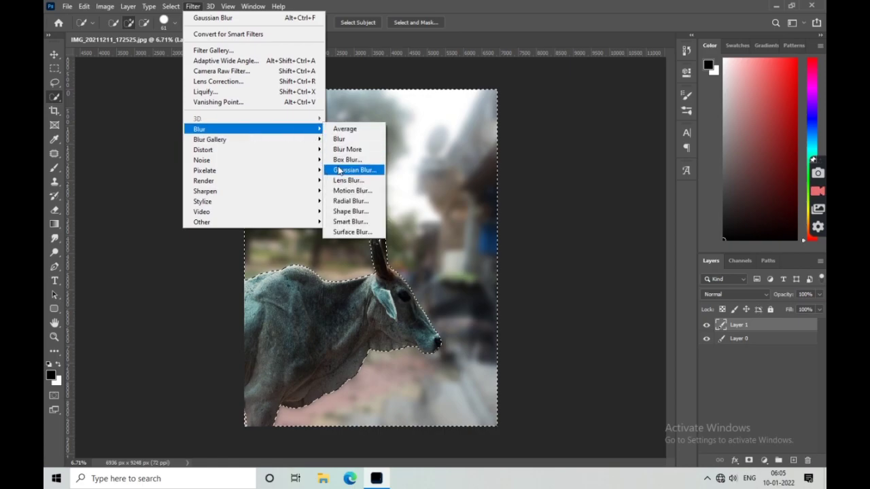
{"action": "left_click", "coordinate": [355, 170]}
{"action": "mouse_move", "coordinate": [265, 204]}
{"action": "left_mouse_down"}
{"action": "mouse_move", "coordinate": [675, 208]}
{"action": "mouse_move", "coordinate": [681, 181]}
{"action": "left_mouse_up"}
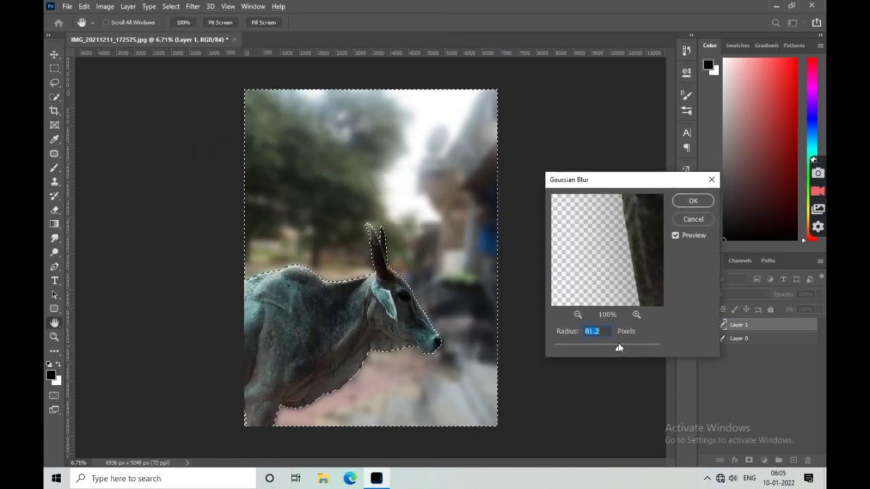
{"action": "left_click_drag", "start_coordinate": [617, 348], "coordinate": [648, 348]}
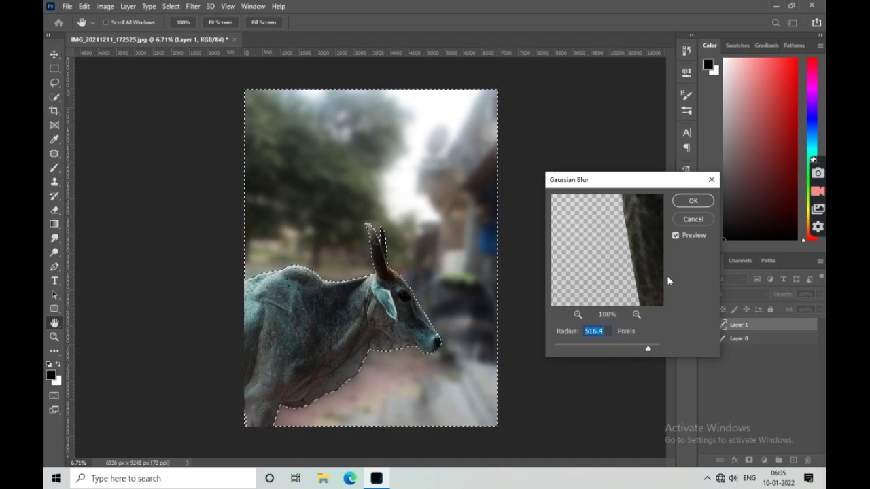
{"action": "left_click", "coordinate": [685, 203]}
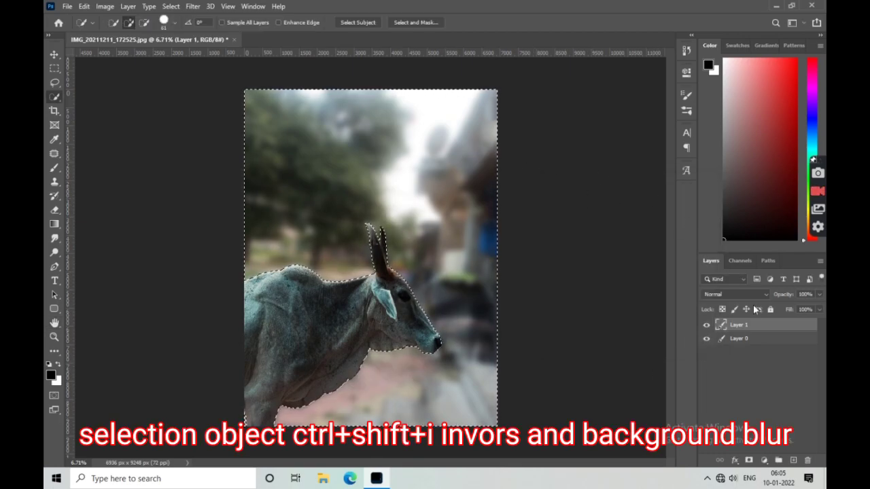
Deselect, then quick-select the front horn, subtracting the rear horn and stray areas
{"action": "key", "text": "ctrl+d"}
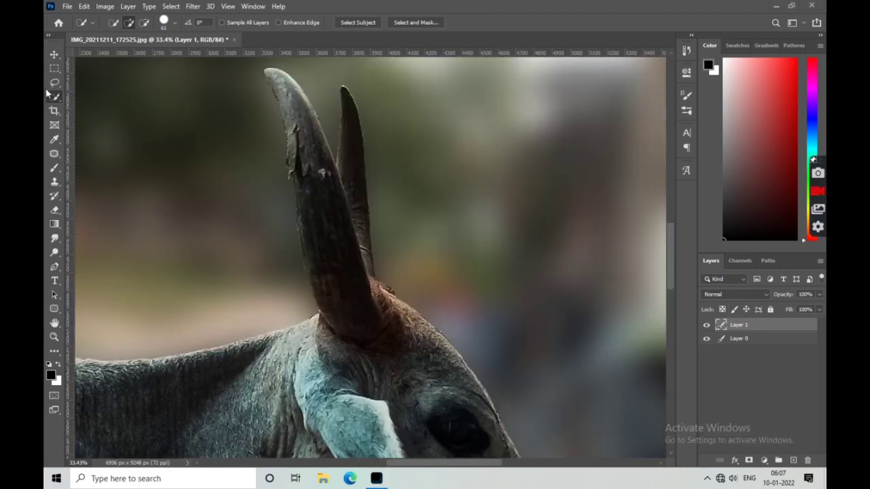
{"action": "mouse_move", "coordinate": [308, 155]}
{"action": "left_mouse_down"}
{"action": "mouse_move", "coordinate": [358, 93]}
{"action": "mouse_move", "coordinate": [347, 93]}
{"action": "mouse_move", "coordinate": [391, 264]}
{"action": "left_mouse_up"}
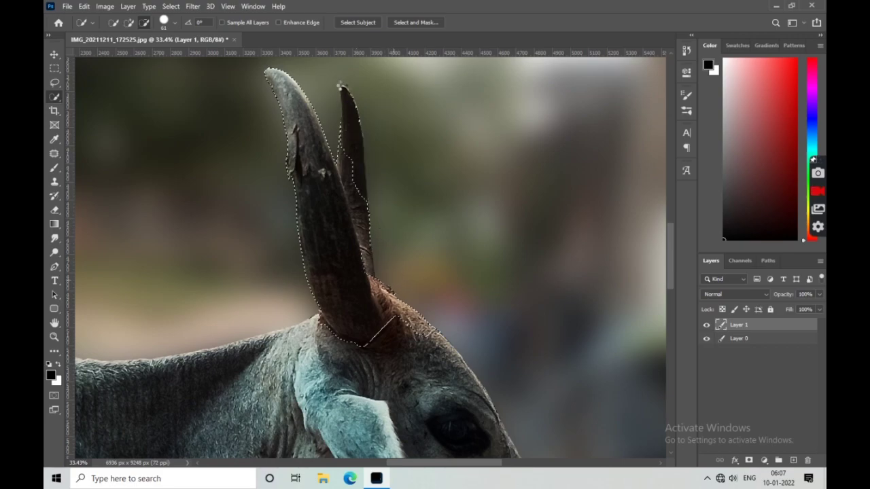
{"action": "left_click_drag", "start_coordinate": [340, 86], "coordinate": [367, 239]}
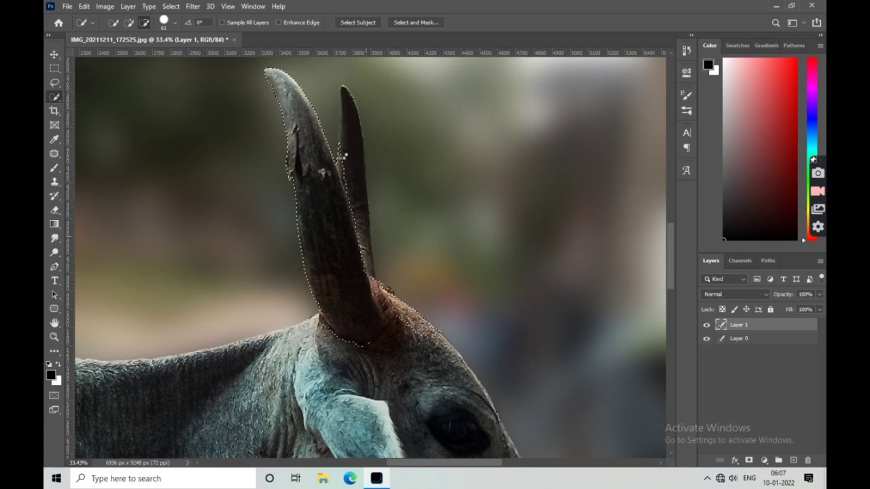
{"action": "left_click_drag", "start_coordinate": [338, 142], "coordinate": [373, 219]}
{"action": "left_click_drag", "start_coordinate": [378, 278], "coordinate": [411, 348]}
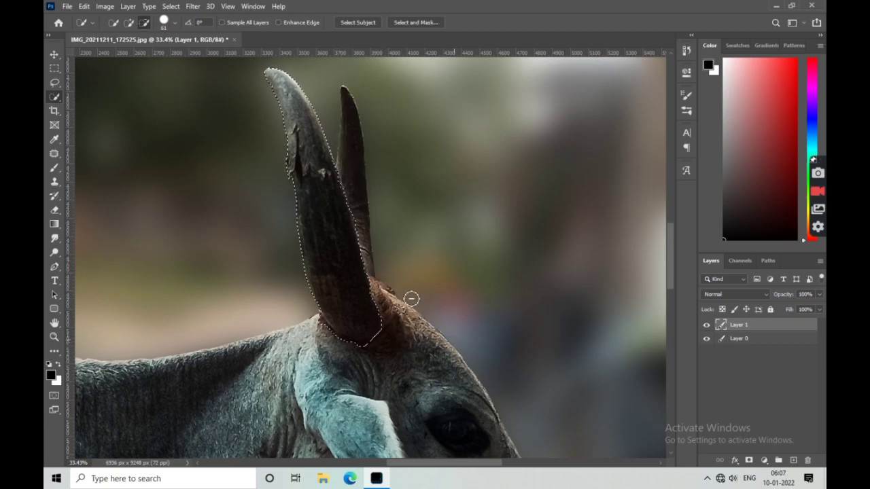
{"action": "left_click", "coordinate": [396, 298]}
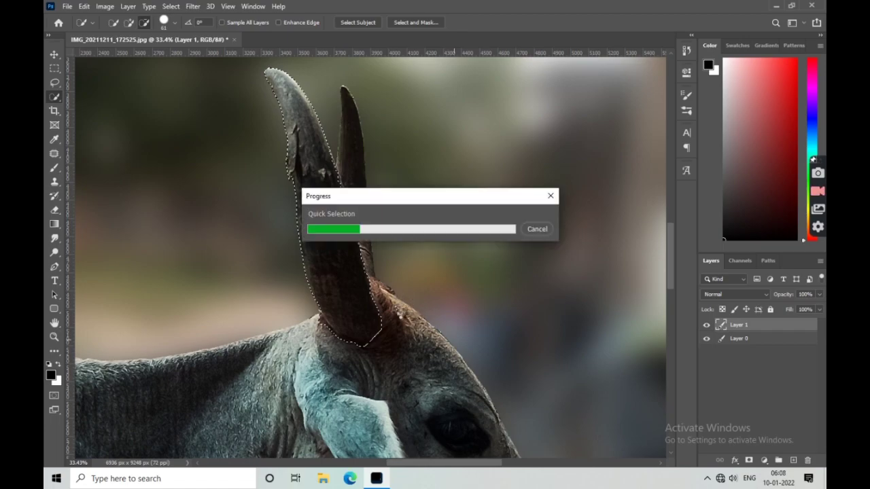
{"action": "scroll", "coordinate": [379, 242], "scroll_direction": "up", "scroll_amount": 2}
{"action": "scroll", "coordinate": [380, 243], "scroll_direction": "down", "scroll_amount": 2}
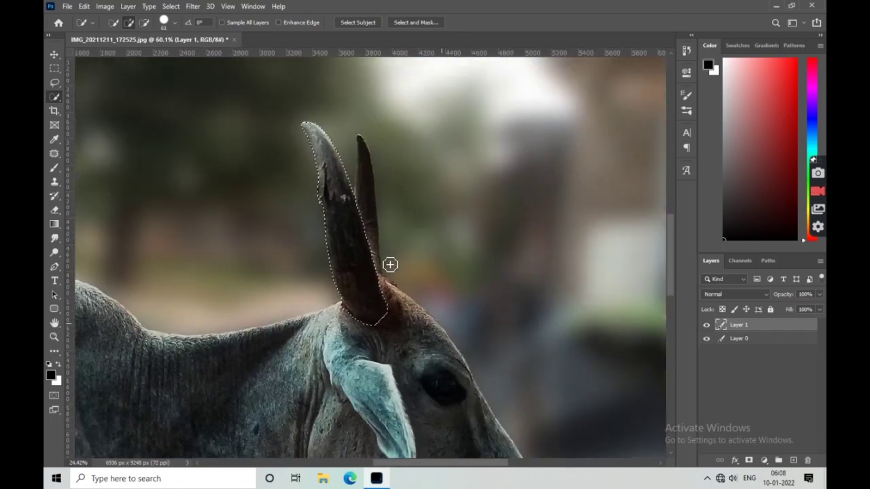
{"action": "scroll", "coordinate": [390, 262], "scroll_direction": "down", "scroll_amount": 1}
Copy the horn to Layer 2 and toggle layer visibility to check the copy
{"action": "key", "text": "ctrl+j"}
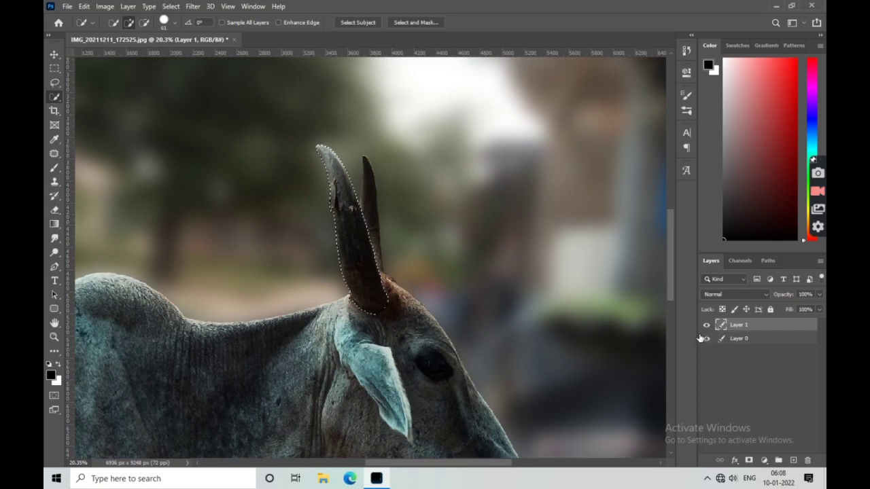
{"action": "left_click", "coordinate": [707, 338]}
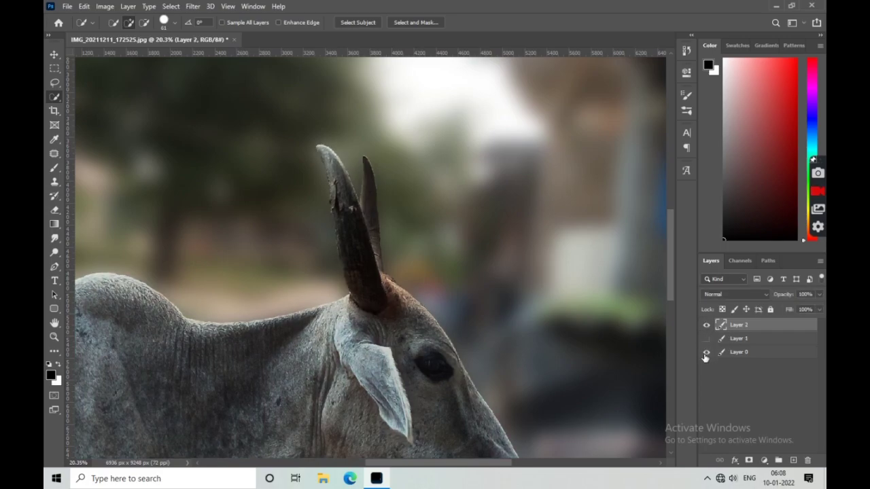
{"action": "left_click", "coordinate": [707, 338]}
{"action": "left_click", "coordinate": [707, 352]}
{"action": "left_click", "coordinate": [707, 338]}
{"action": "left_click", "coordinate": [707, 325]}
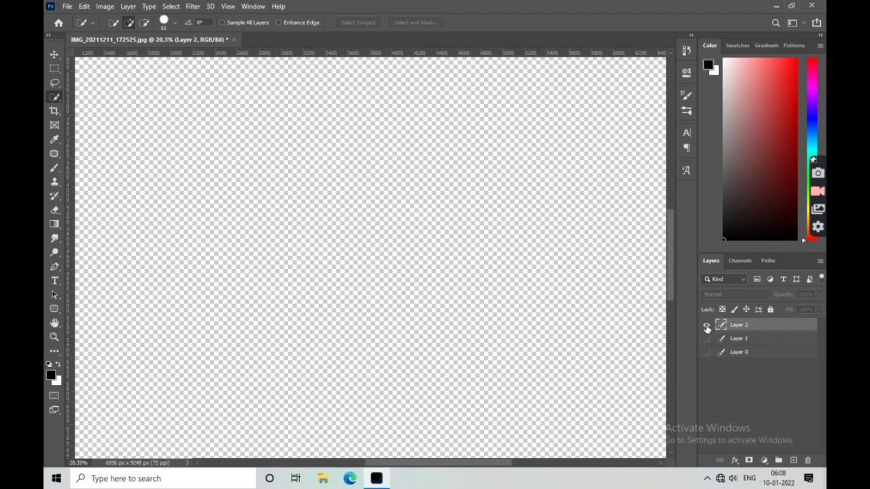
{"action": "left_click", "coordinate": [707, 325]}
{"action": "left_click", "coordinate": [707, 338]}
{"action": "left_click", "coordinate": [707, 352]}
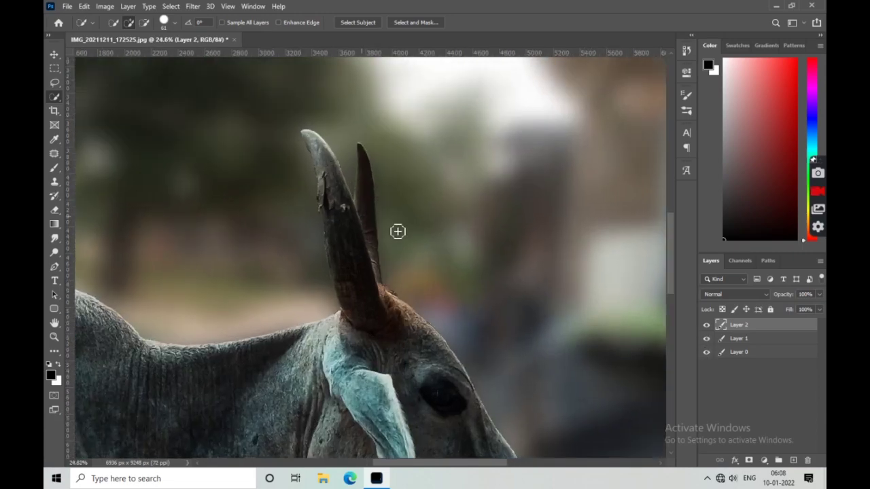
Add an Outer Glow to the horn layer in a light cyan-blue colour
{"action": "left_click", "coordinate": [735, 460]}
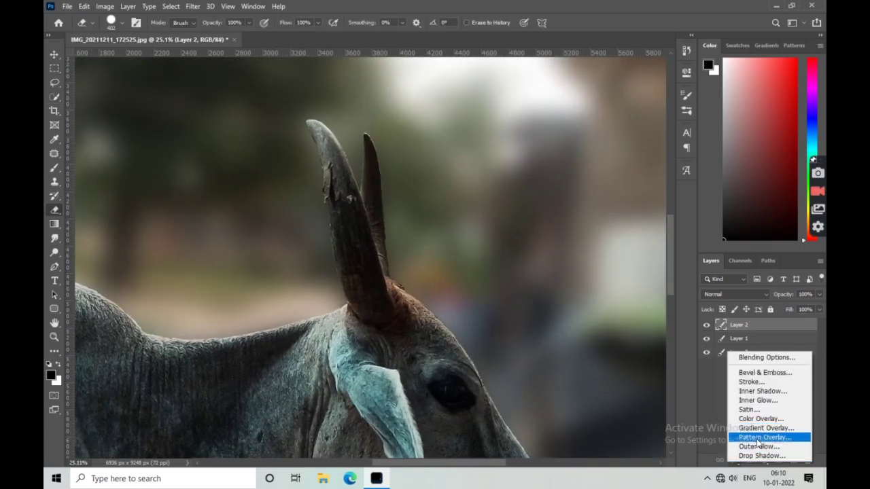
{"action": "left_click", "coordinate": [738, 447]}
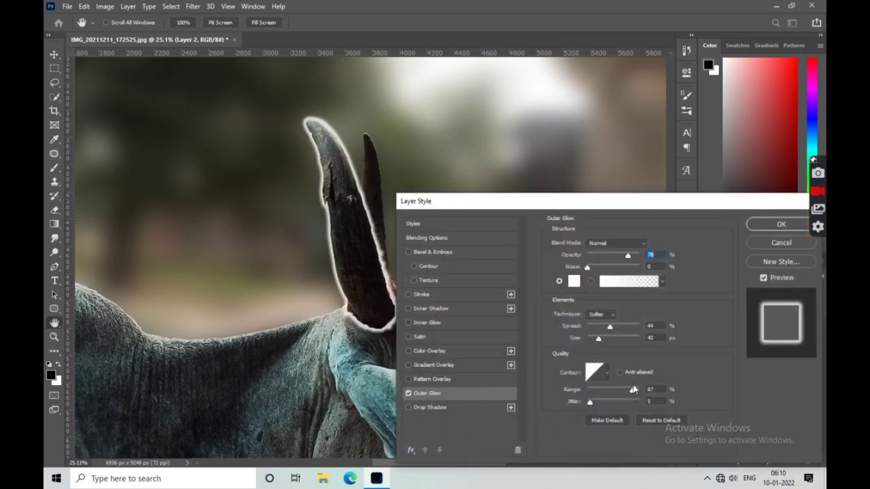
{"action": "left_click_drag", "start_coordinate": [610, 202], "coordinate": [688, 230]}
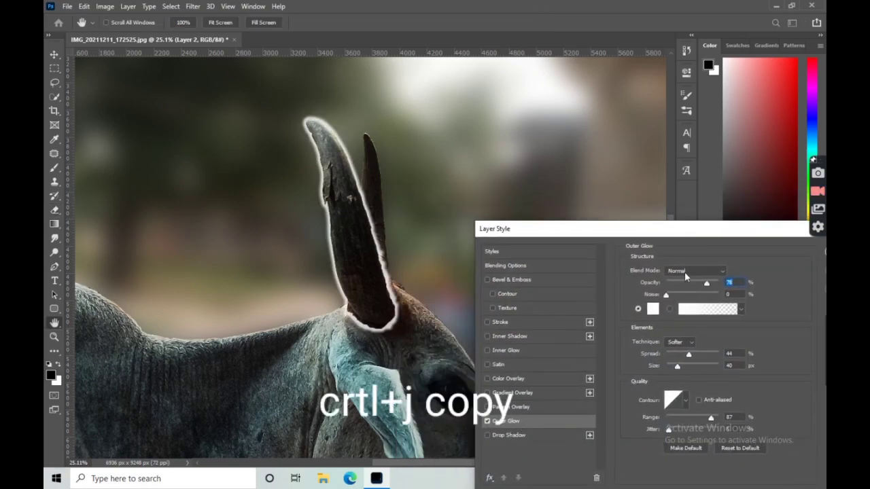
{"action": "left_click", "coordinate": [651, 310]}
{"action": "left_click", "coordinate": [688, 268]}
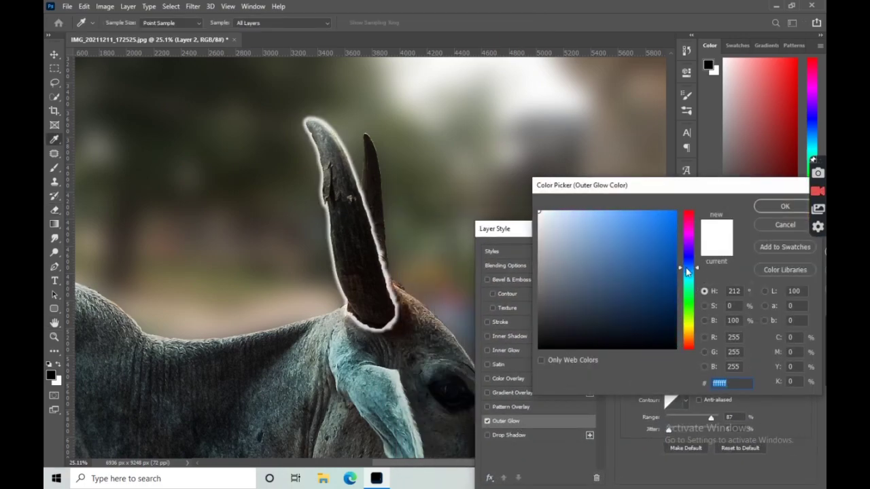
{"action": "left_click_drag", "start_coordinate": [644, 232], "coordinate": [675, 199]}
{"action": "left_click", "coordinate": [694, 268]}
{"action": "left_click_drag", "start_coordinate": [686, 268], "coordinate": [687, 271]}
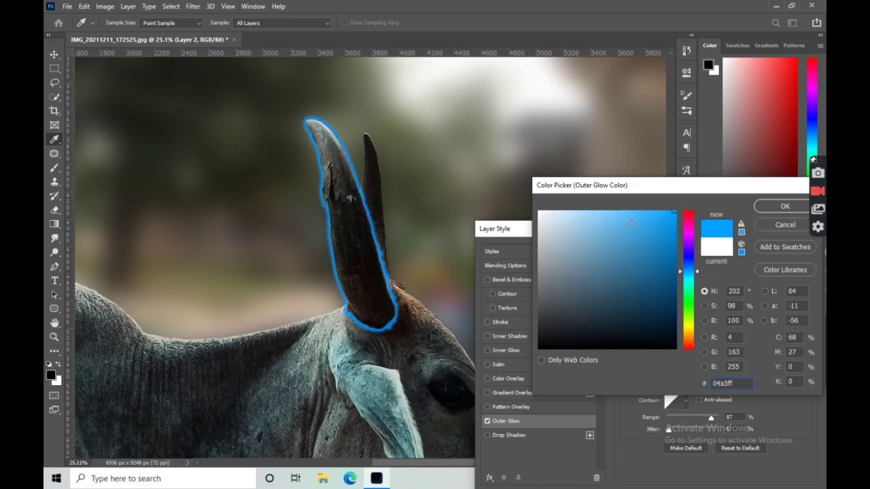
{"action": "left_click_drag", "start_coordinate": [631, 224], "coordinate": [652, 212]}
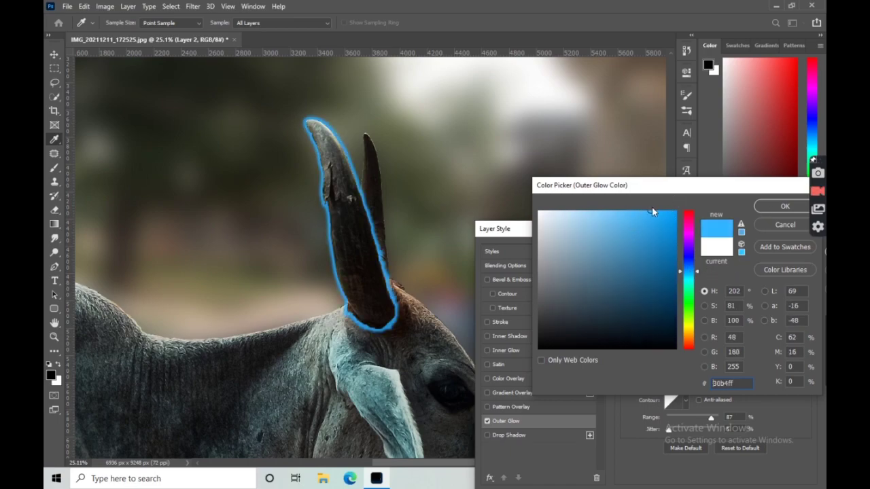
{"action": "left_click", "coordinate": [773, 211]}
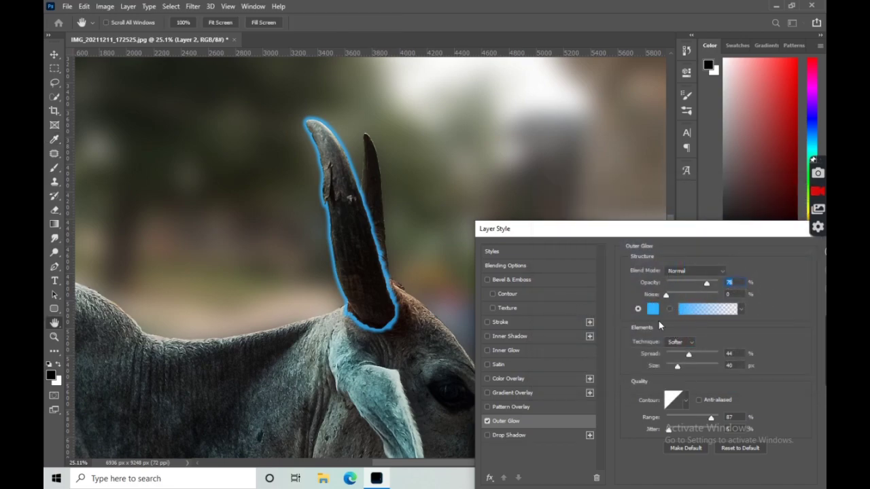
Widen the outer glow to 21% spread and 185 px size, and enable Inner Shadow
{"action": "mouse_move", "coordinate": [690, 359]}
{"action": "left_mouse_down"}
{"action": "mouse_move", "coordinate": [694, 371]}
{"action": "mouse_move", "coordinate": [672, 355]}
{"action": "mouse_move", "coordinate": [707, 373]}
{"action": "left_mouse_up"}
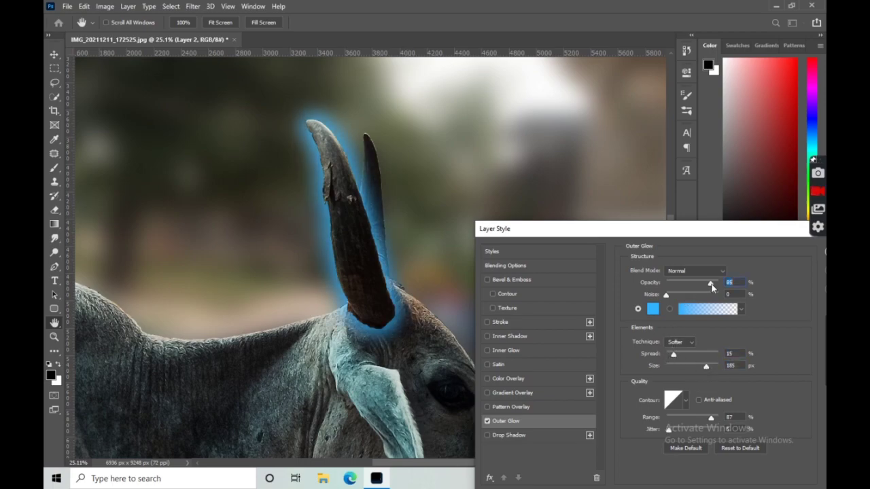
{"action": "left_click_drag", "start_coordinate": [673, 357], "coordinate": [679, 355]}
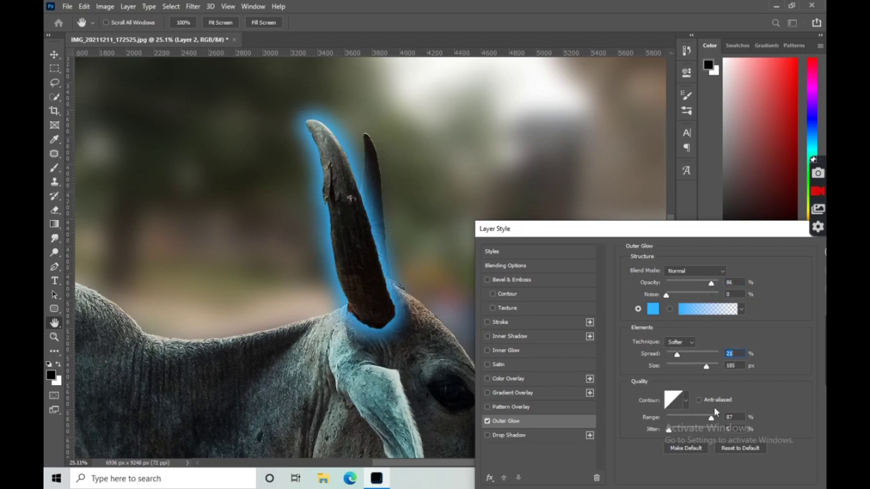
{"action": "left_click", "coordinate": [506, 336]}
Turn on Inner Glow and set its colour to a bright, saturated cyan
{"action": "left_click", "coordinate": [503, 351]}
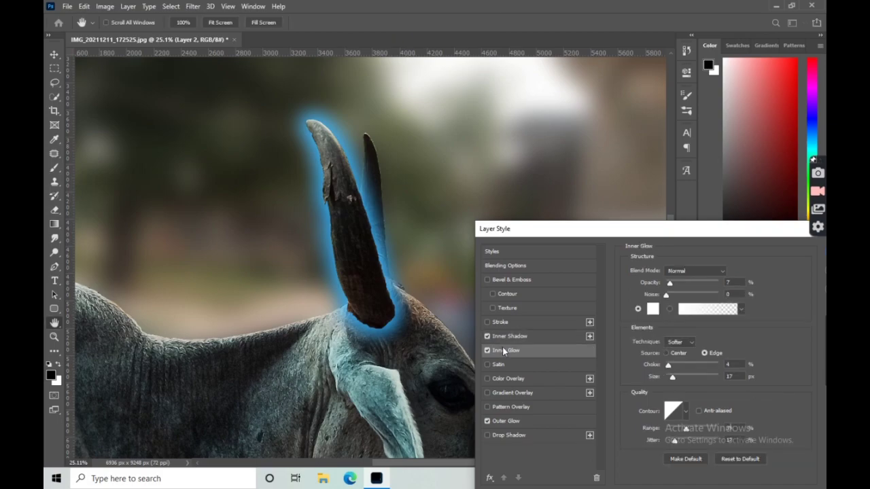
{"action": "left_click", "coordinate": [654, 309]}
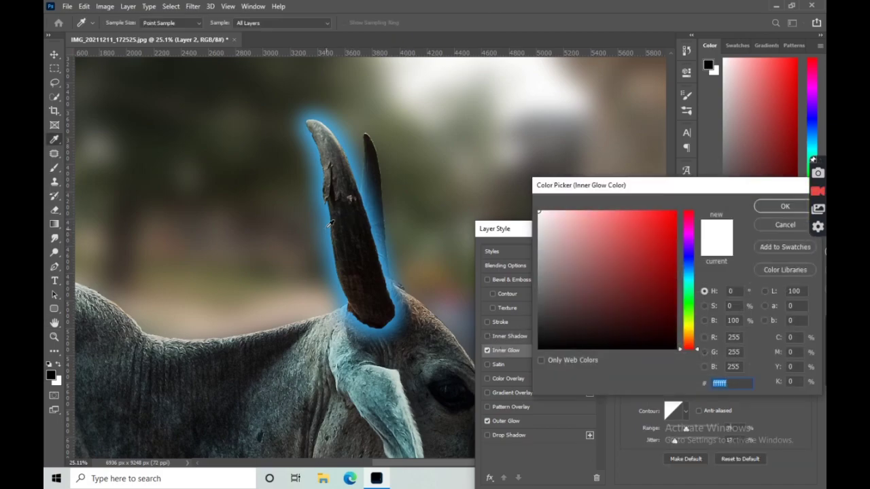
{"action": "left_click", "coordinate": [330, 217]}
{"action": "left_click_drag", "start_coordinate": [688, 310], "coordinate": [688, 276]}
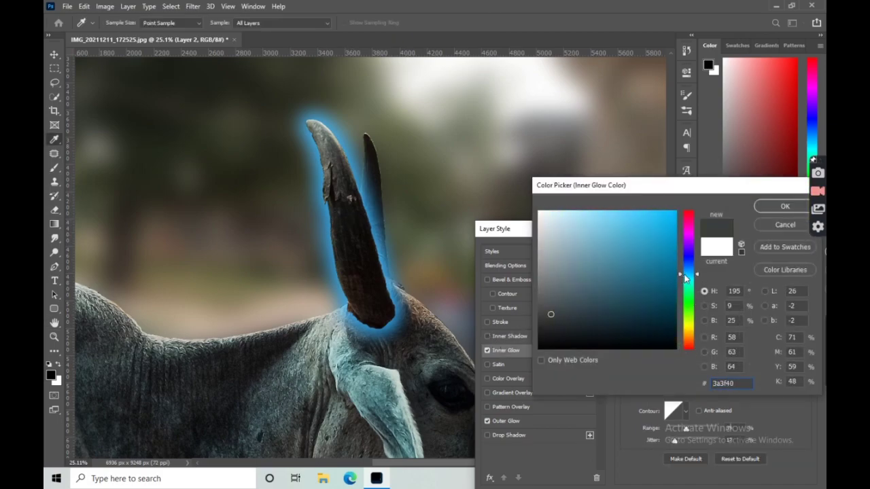
{"action": "left_click", "coordinate": [665, 211]}
{"action": "left_click", "coordinate": [688, 274]}
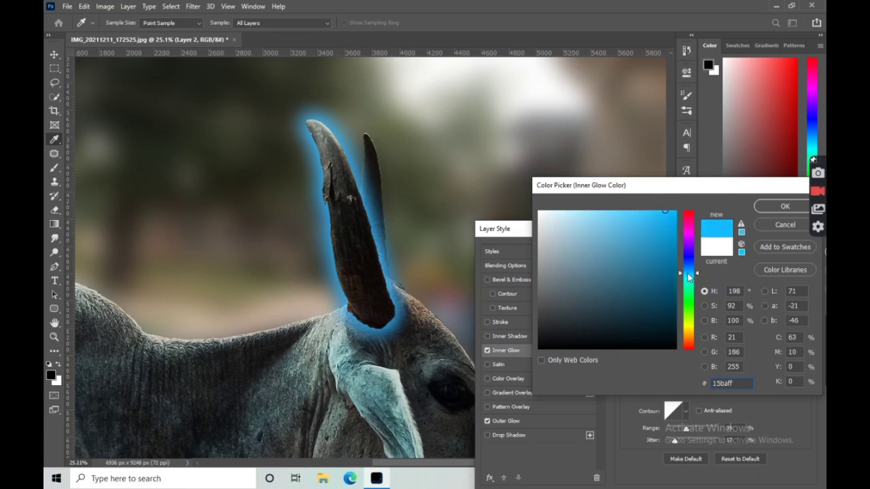
{"action": "left_click", "coordinate": [775, 208]}
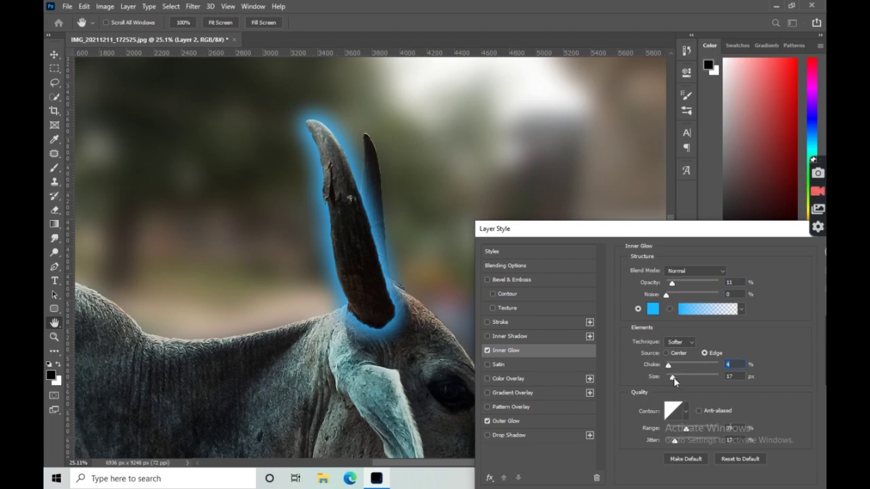
Enlarge the inner glow, raise its opacity, keep the linear contour, and apply the effects
{"action": "mouse_move", "coordinate": [675, 382]}
{"action": "left_mouse_down"}
{"action": "mouse_move", "coordinate": [720, 377]}
{"action": "mouse_move", "coordinate": [707, 365]}
{"action": "left_mouse_up"}
{"action": "left_click_drag", "start_coordinate": [671, 284], "coordinate": [676, 284]}
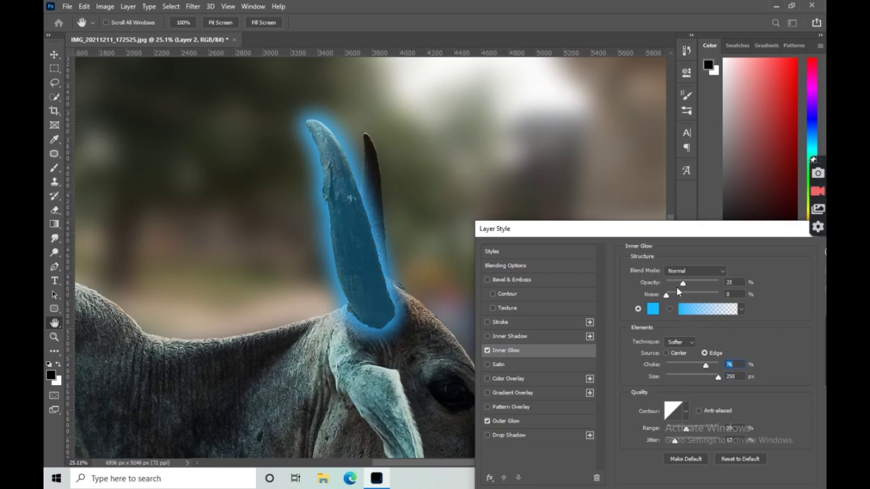
{"action": "left_click", "coordinate": [686, 411]}
{"action": "left_click", "coordinate": [636, 402]}
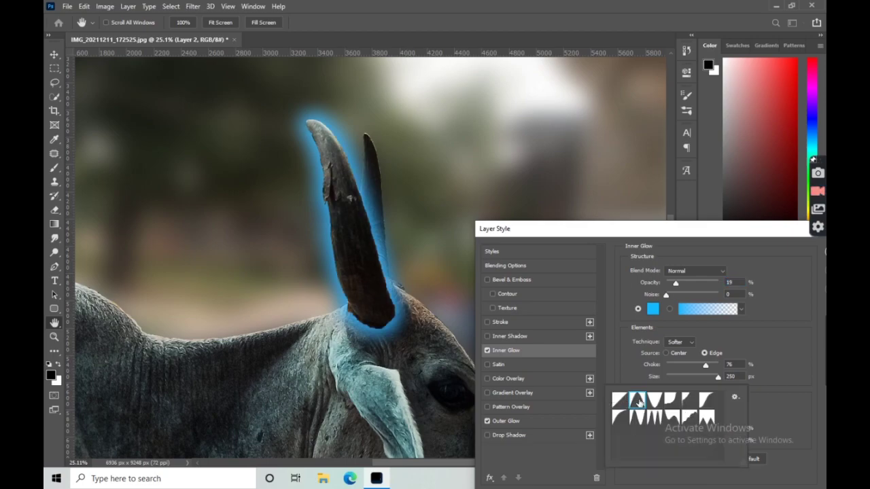
{"action": "left_click", "coordinate": [620, 400]}
{"action": "left_click", "coordinate": [760, 352]}
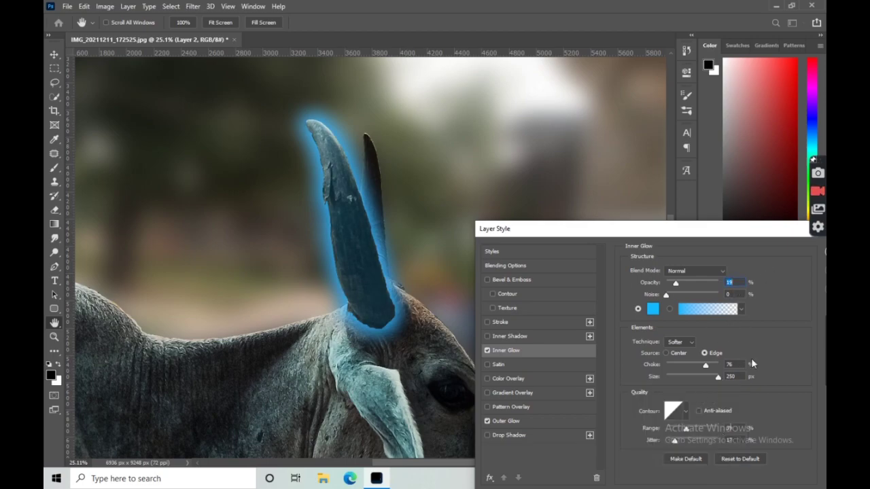
{"action": "left_click_drag", "start_coordinate": [680, 228], "coordinate": [628, 302]}
{"action": "left_click", "coordinate": [795, 325]}
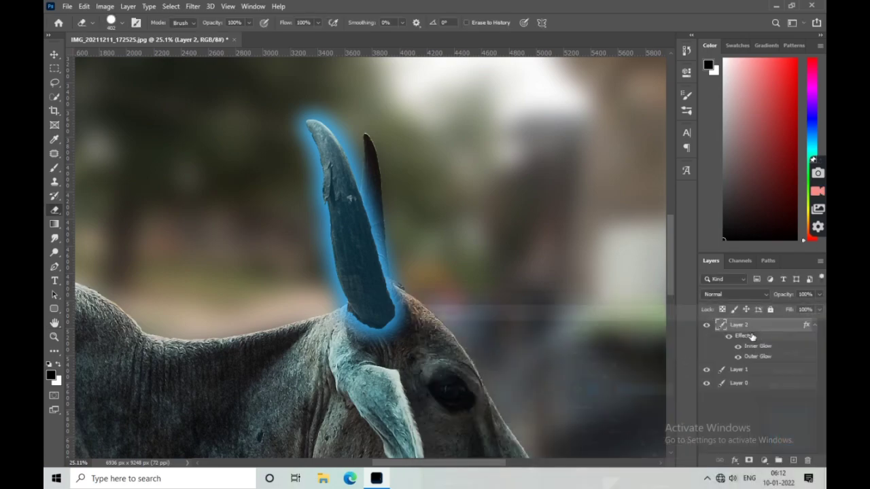
{"action": "scroll", "coordinate": [469, 257], "scroll_direction": "down", "scroll_amount": 2}
{"action": "scroll", "coordinate": [469, 257], "scroll_direction": "down", "scroll_amount": 2}
{"action": "scroll", "coordinate": [468, 257], "scroll_direction": "up", "scroll_amount": 2}
Compare Layer 4's blue hump stripes on and off, keeping Multiply blending
{"action": "scroll", "coordinate": [468, 257], "scroll_direction": "up", "scroll_amount": 1}
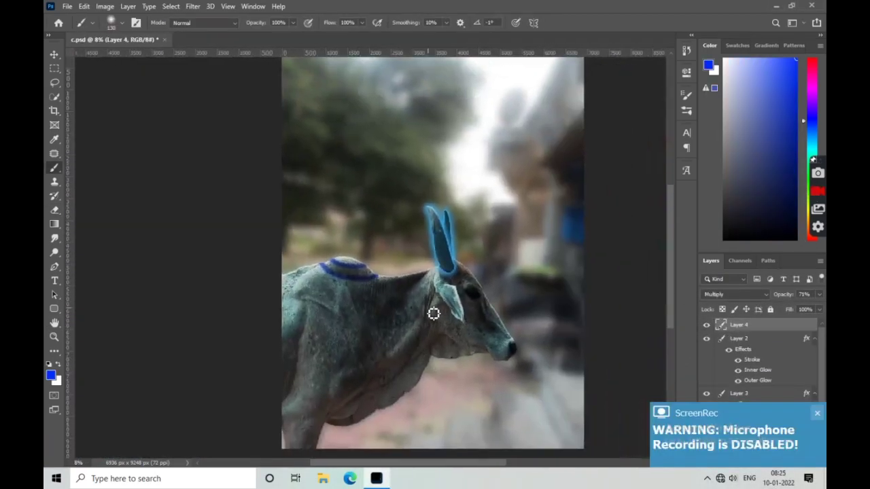
{"action": "scroll", "coordinate": [277, 269], "scroll_direction": "up", "scroll_amount": 2}
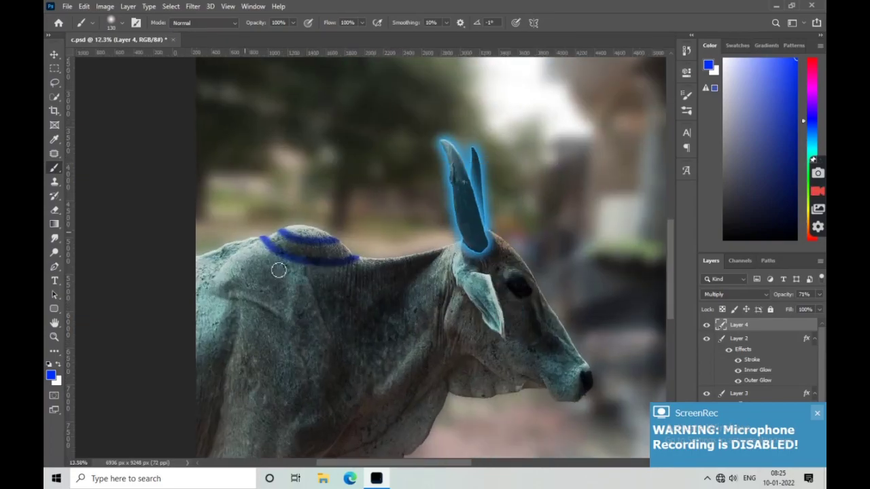
{"action": "scroll", "coordinate": [281, 265], "scroll_direction": "up", "scroll_amount": 2}
{"action": "scroll", "coordinate": [280, 265], "scroll_direction": "up", "scroll_amount": 1}
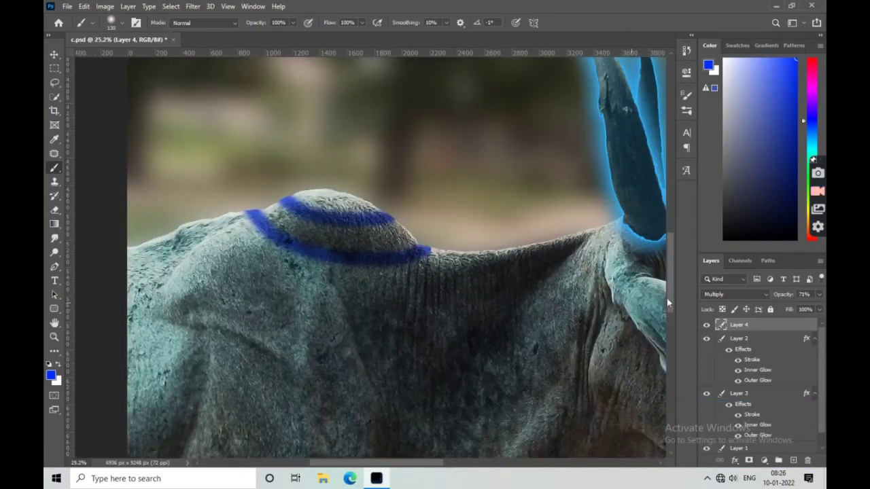
{"action": "left_click", "coordinate": [709, 327]}
{"action": "left_click", "coordinate": [709, 327]}
{"action": "left_click", "coordinate": [717, 296]}
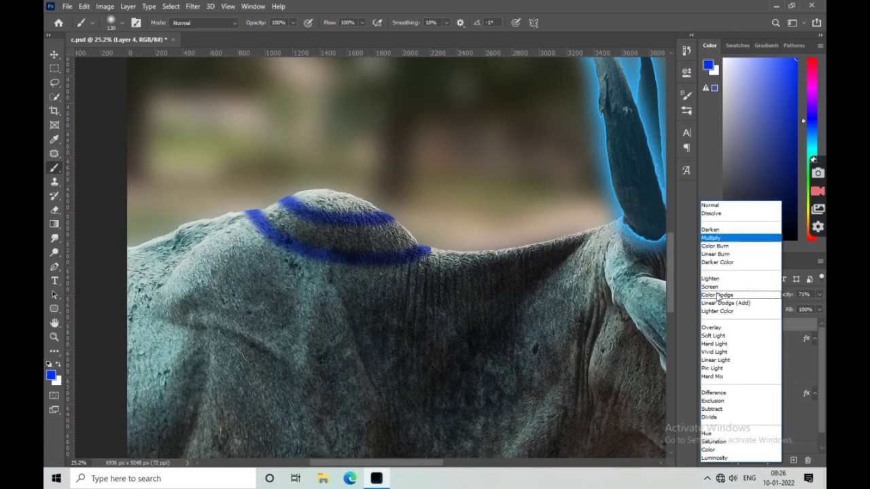
{"action": "left_click", "coordinate": [720, 235]}
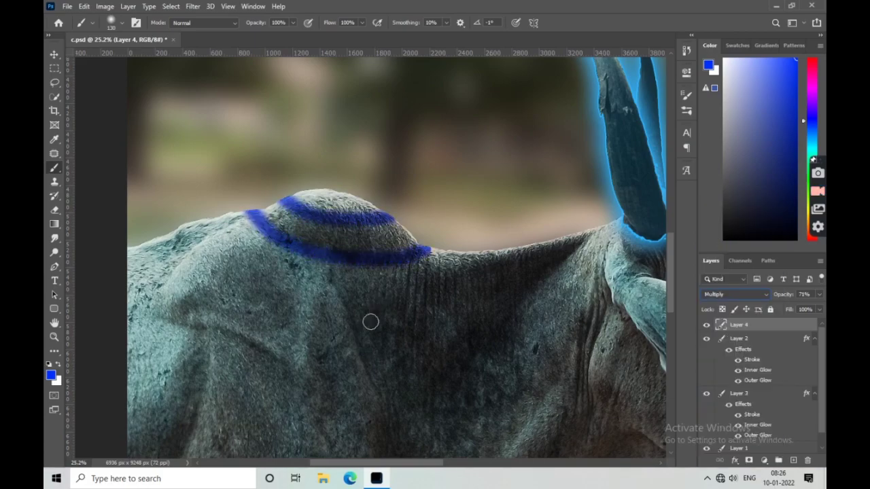
Compare Layer 1's effects, leaving its Color Overlay and whitish Outer Glow switched on
{"action": "scroll", "coordinate": [412, 274], "scroll_direction": "down", "scroll_amount": 2}
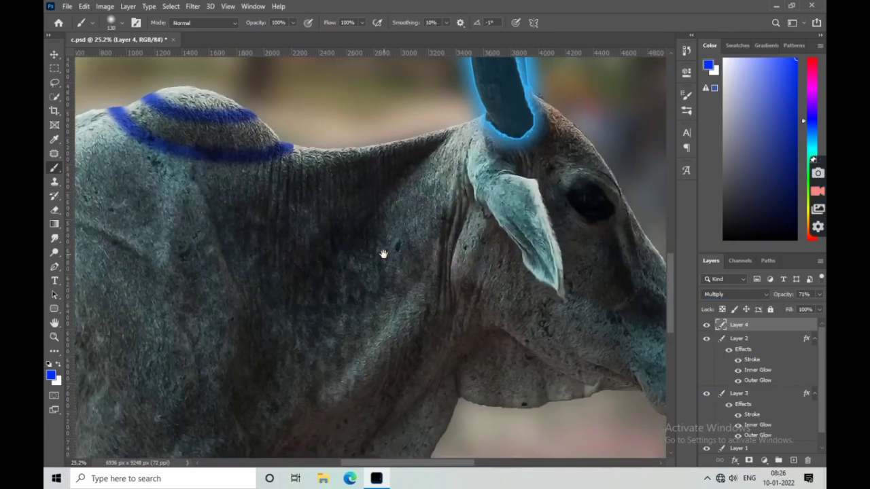
{"action": "scroll", "coordinate": [467, 287], "scroll_direction": "down", "scroll_amount": 1}
{"action": "scroll", "coordinate": [467, 287], "scroll_direction": "down", "scroll_amount": 1}
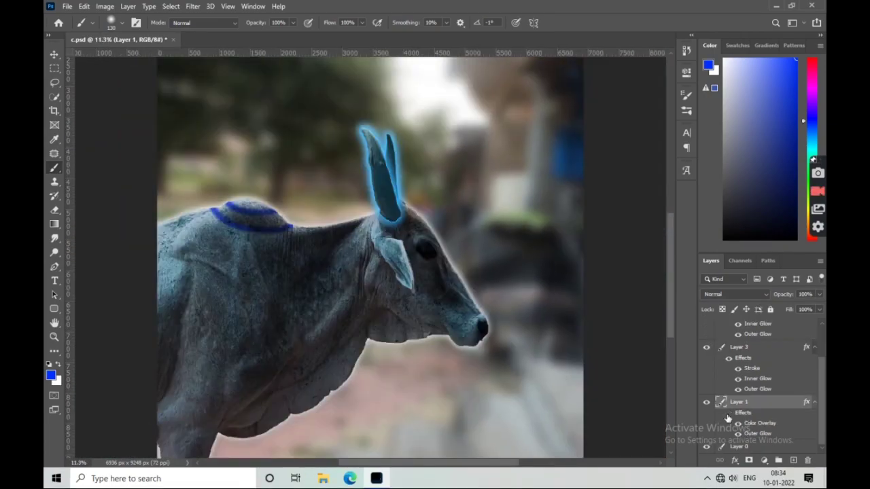
{"action": "left_click", "coordinate": [728, 414]}
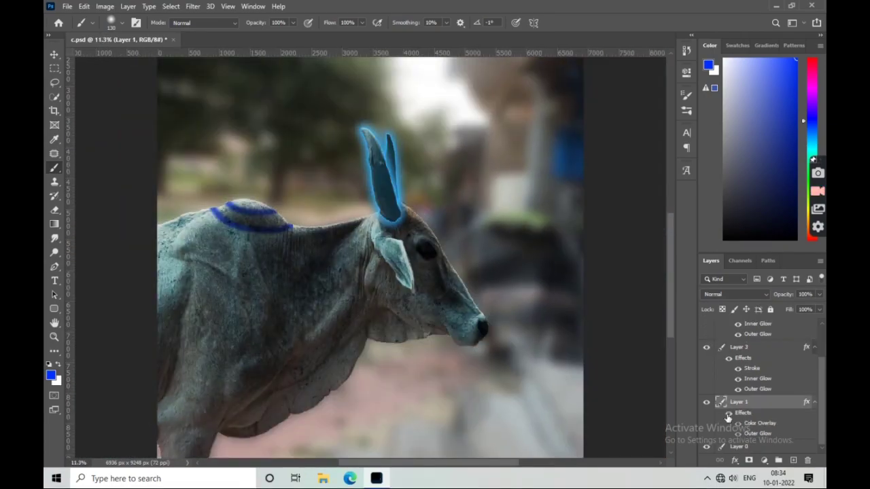
{"action": "left_click", "coordinate": [728, 413]}
{"action": "left_click", "coordinate": [727, 416]}
{"action": "left_click", "coordinate": [728, 414]}
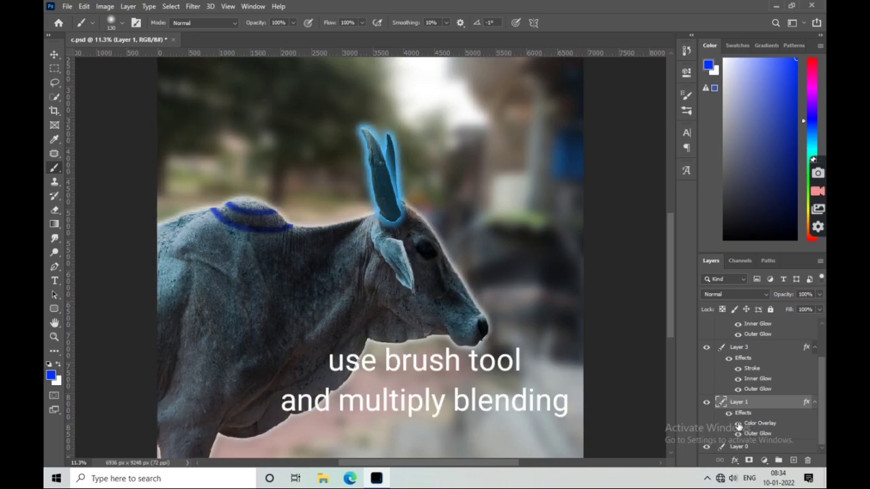
{"action": "left_click", "coordinate": [739, 433]}
{"action": "left_click", "coordinate": [738, 433]}
{"action": "left_click", "coordinate": [738, 434]}
{"action": "left_click", "coordinate": [738, 435]}
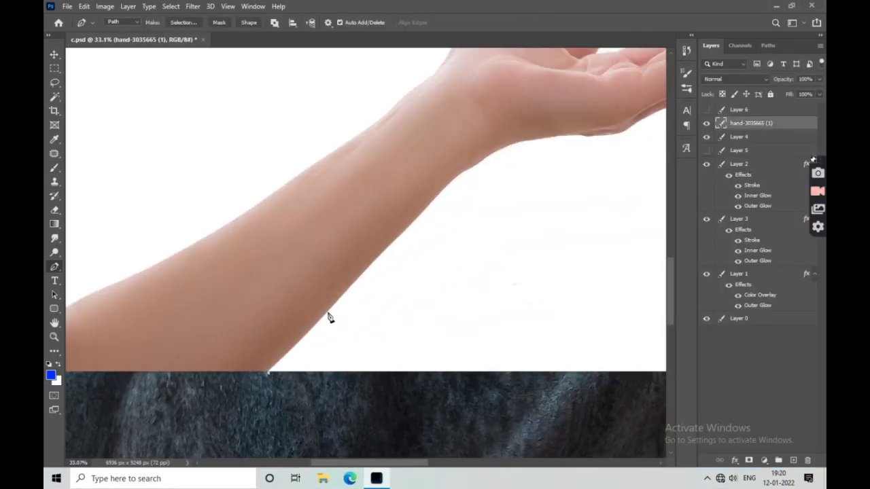
Trace a path along the arm's edge toward the wrist, then discard it
{"action": "left_click_drag", "start_coordinate": [329, 317], "coordinate": [359, 279]}
{"action": "left_click", "coordinate": [425, 207]}
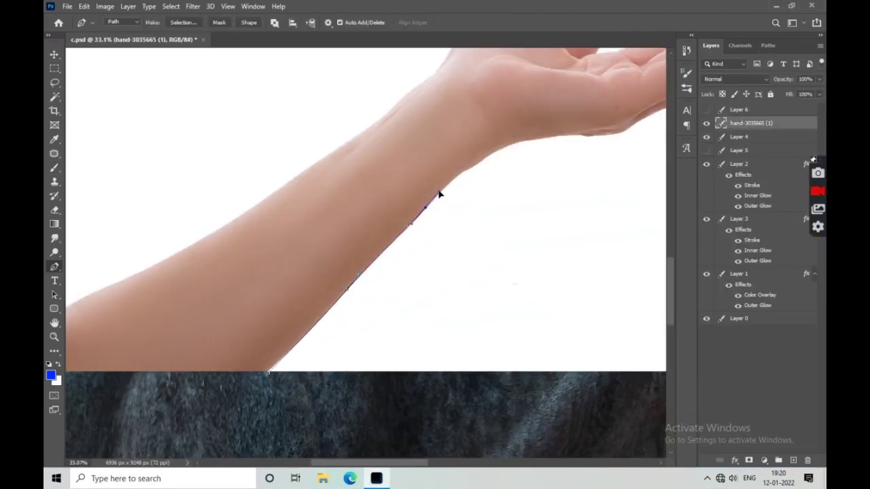
{"action": "left_click", "coordinate": [494, 151]}
{"action": "left_click_drag", "start_coordinate": [572, 133], "coordinate": [605, 131]}
{"action": "left_click_drag", "start_coordinate": [582, 264], "coordinate": [277, 35]}
{"action": "scroll", "coordinate": [447, 351], "scroll_direction": "down", "scroll_amount": 2}
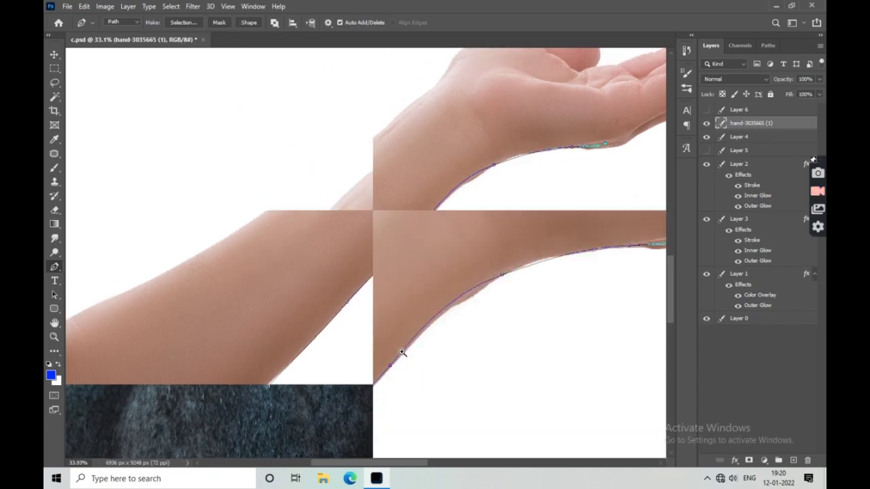
{"action": "scroll", "coordinate": [447, 351], "scroll_direction": "down", "scroll_amount": 2}
{"action": "scroll", "coordinate": [514, 252], "scroll_direction": "down", "scroll_amount": 1}
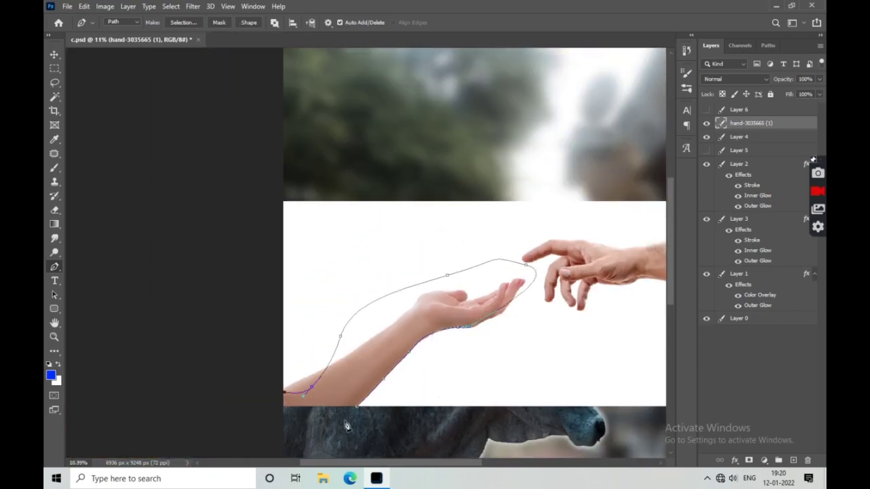
{"action": "key", "text": "Escape"}
Hide the original hand layer and rotate Layer 6's hand onto the cow's forehead
{"action": "left_click", "coordinate": [706, 123]}
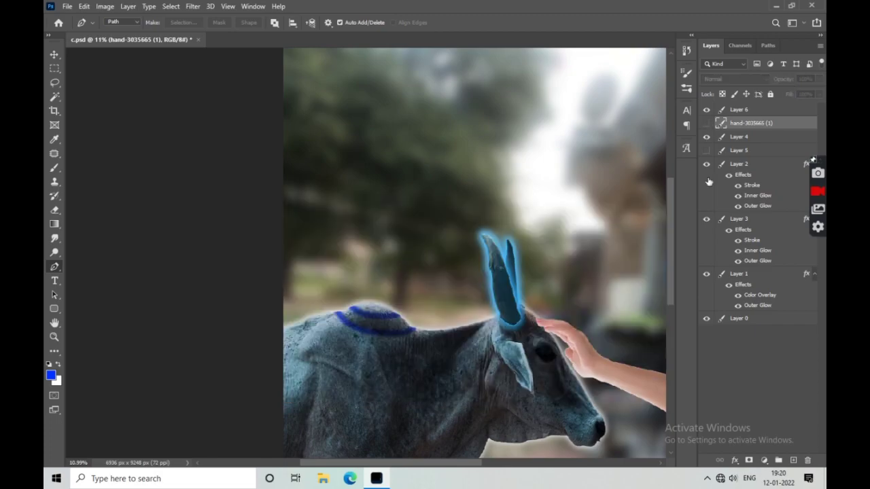
{"action": "scroll", "coordinate": [449, 319], "scroll_direction": "down", "scroll_amount": 1}
{"action": "scroll", "coordinate": [439, 344], "scroll_direction": "up", "scroll_amount": 2}
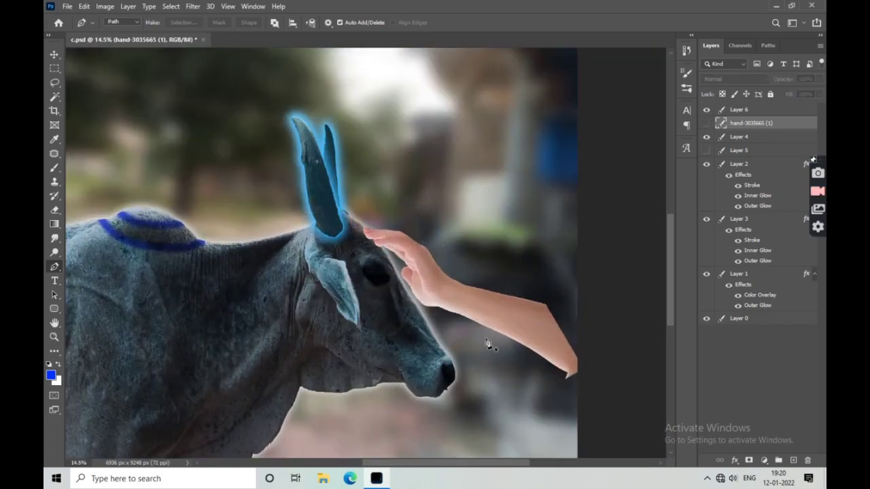
{"action": "left_click", "coordinate": [739, 110]}
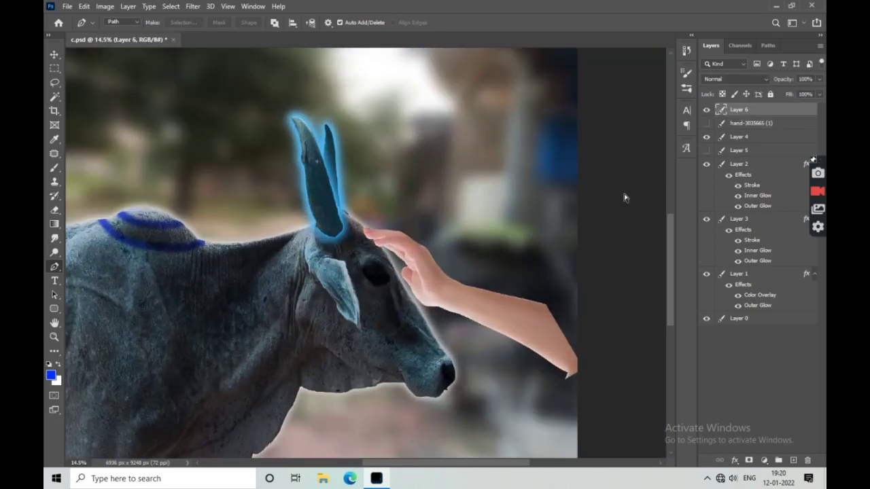
{"action": "key", "text": "ctrl+t"}
{"action": "mouse_move", "coordinate": [618, 385]}
{"action": "left_mouse_down"}
{"action": "mouse_move", "coordinate": [402, 456]}
{"action": "mouse_move", "coordinate": [598, 352]}
{"action": "left_mouse_up"}
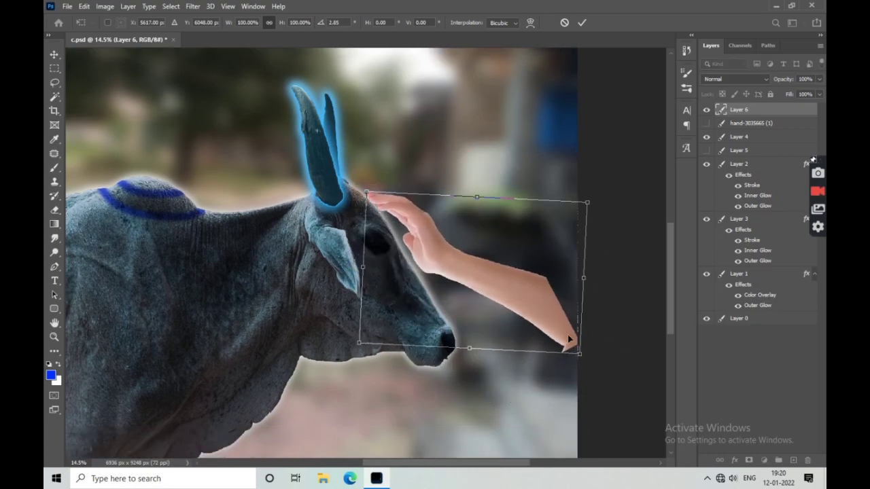
{"action": "key", "text": "Return"}
{"action": "key", "text": "p"}
{"action": "scroll", "coordinate": [372, 256], "scroll_direction": "up", "scroll_amount": 1}
{"action": "scroll", "coordinate": [373, 257], "scroll_direction": "up", "scroll_amount": 1}
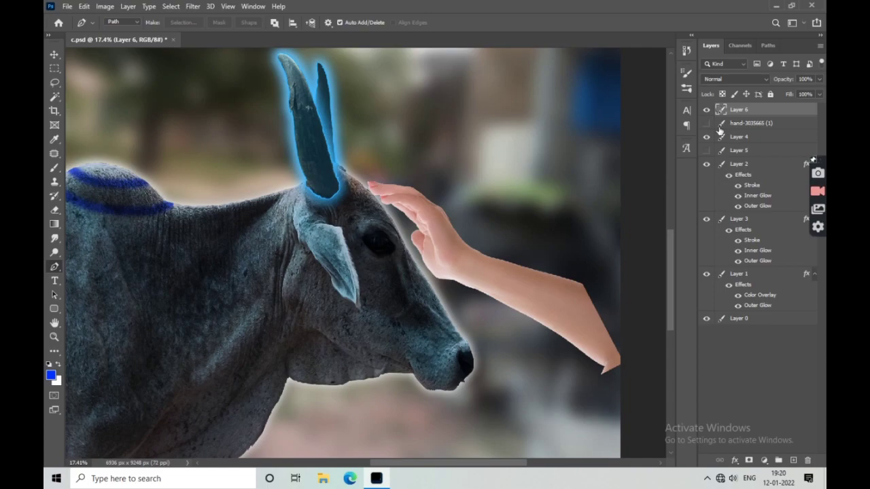
Add a colorized blue Hue/Saturation layer clipped to Layer 6, blended in Linear Light
{"action": "left_click", "coordinate": [763, 459]}
{"action": "left_click", "coordinate": [755, 360]}
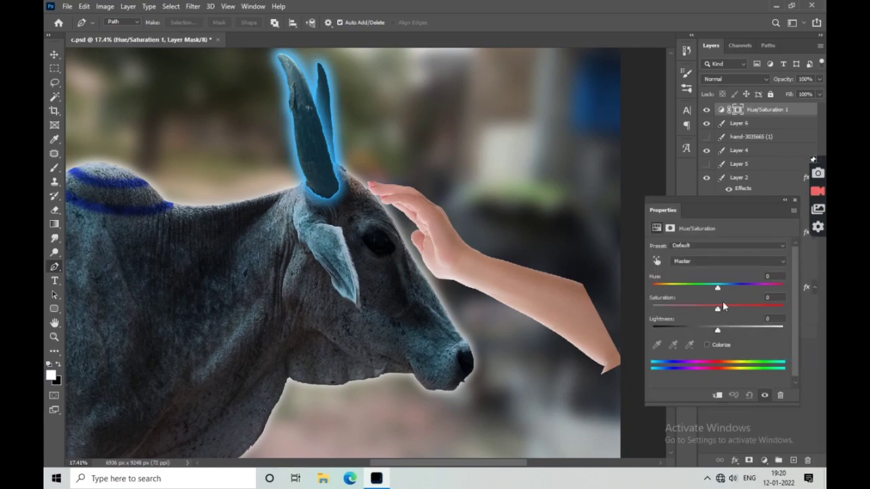
{"action": "left_click", "coordinate": [707, 344]}
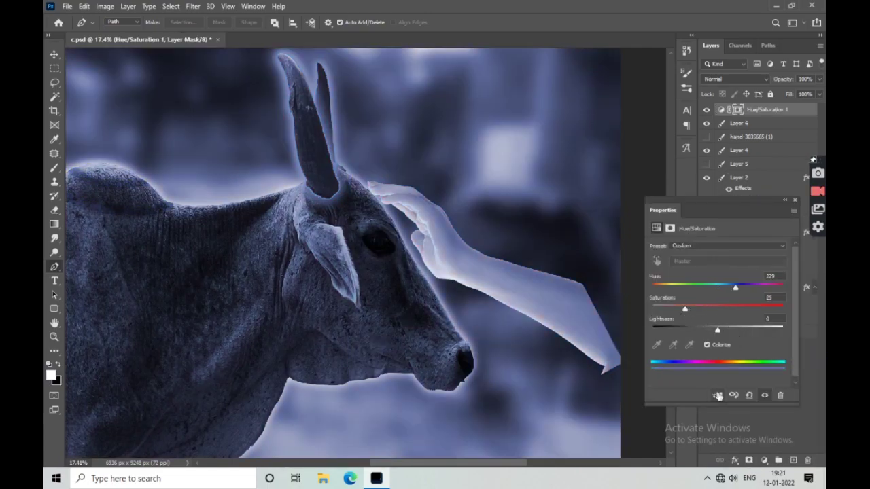
{"action": "left_click", "coordinate": [717, 395]}
{"action": "mouse_move", "coordinate": [732, 291]}
{"action": "left_mouse_down"}
{"action": "mouse_move", "coordinate": [734, 311]}
{"action": "mouse_move", "coordinate": [707, 332]}
{"action": "left_mouse_up"}
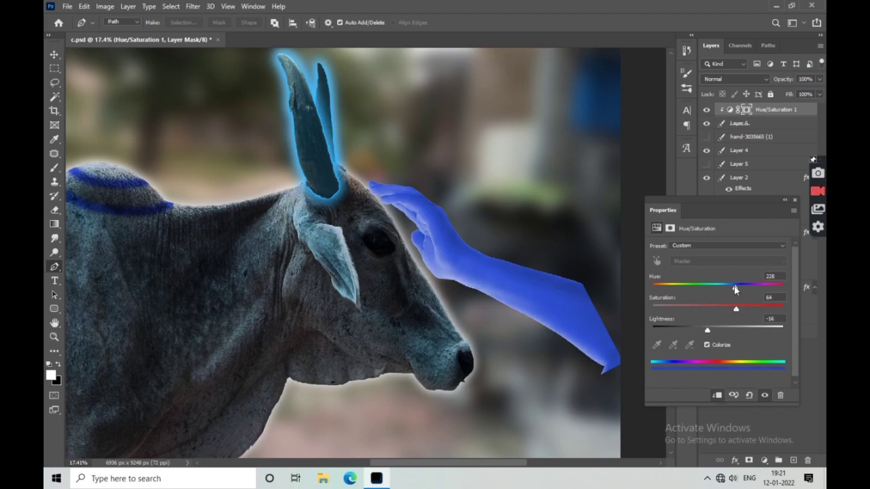
{"action": "left_click_drag", "start_coordinate": [734, 290], "coordinate": [736, 291]}
{"action": "left_click", "coordinate": [795, 200]}
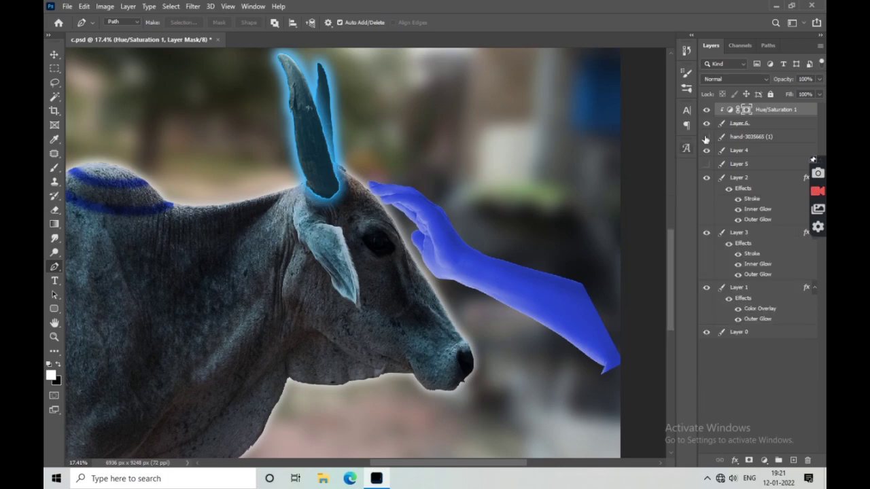
{"action": "left_click", "coordinate": [721, 79]}
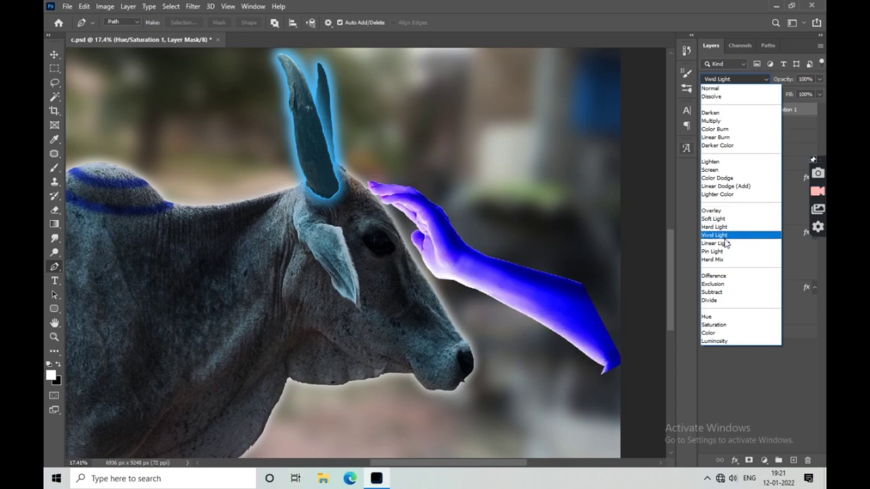
{"action": "left_click", "coordinate": [725, 245]}
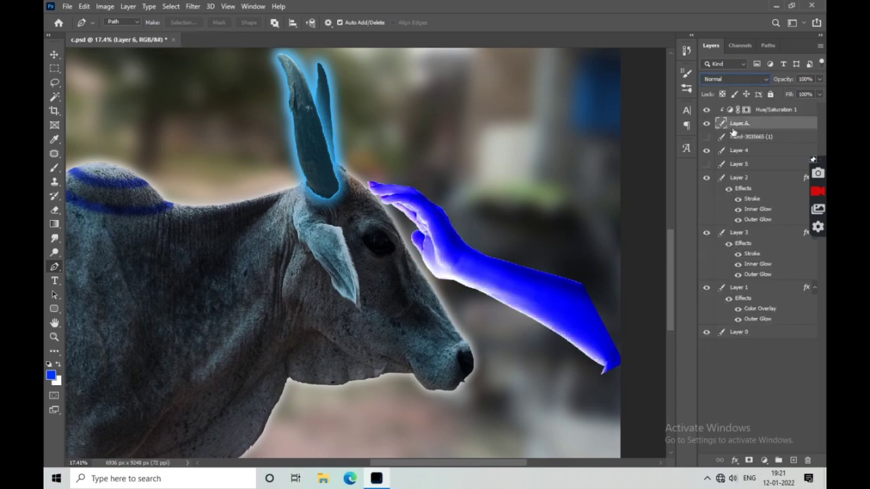
{"action": "left_click", "coordinate": [739, 123]}
Darken the hand with Levels, lowering output white to 201 and raising output black
{"action": "key", "text": "i"}
{"action": "key", "text": "ctrl+l"}
{"action": "left_click_drag", "start_coordinate": [306, 219], "coordinate": [189, 196]}
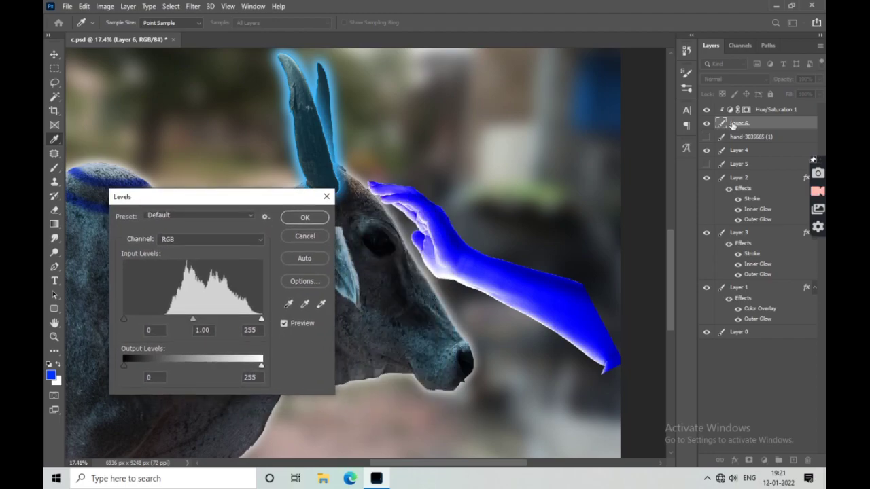
{"action": "mouse_move", "coordinate": [261, 366]}
{"action": "left_mouse_down"}
{"action": "mouse_move", "coordinate": [223, 365]}
{"action": "mouse_move", "coordinate": [240, 368]}
{"action": "left_mouse_up"}
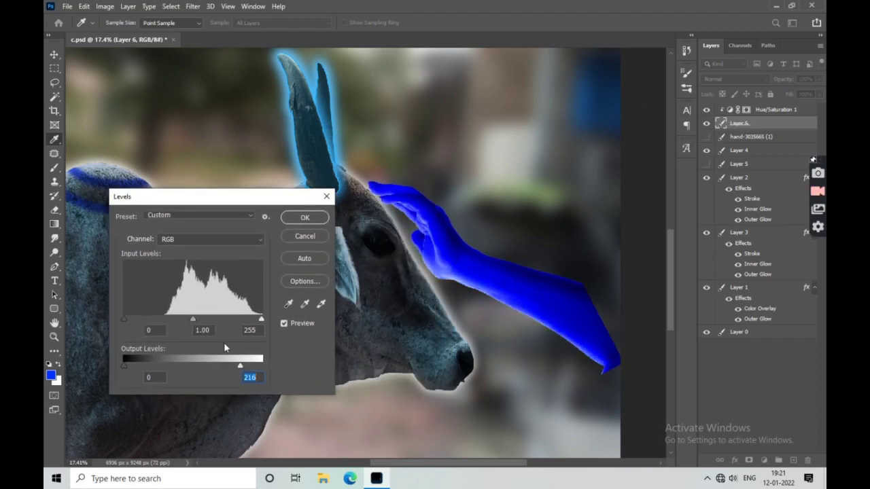
{"action": "mouse_move", "coordinate": [125, 367]}
{"action": "left_mouse_down"}
{"action": "mouse_move", "coordinate": [151, 367]}
{"action": "mouse_move", "coordinate": [139, 368]}
{"action": "left_mouse_up"}
{"action": "mouse_move", "coordinate": [239, 368]}
{"action": "left_mouse_down"}
{"action": "mouse_move", "coordinate": [229, 367]}
{"action": "mouse_move", "coordinate": [236, 368]}
{"action": "left_mouse_up"}
{"action": "left_click", "coordinate": [310, 222]}
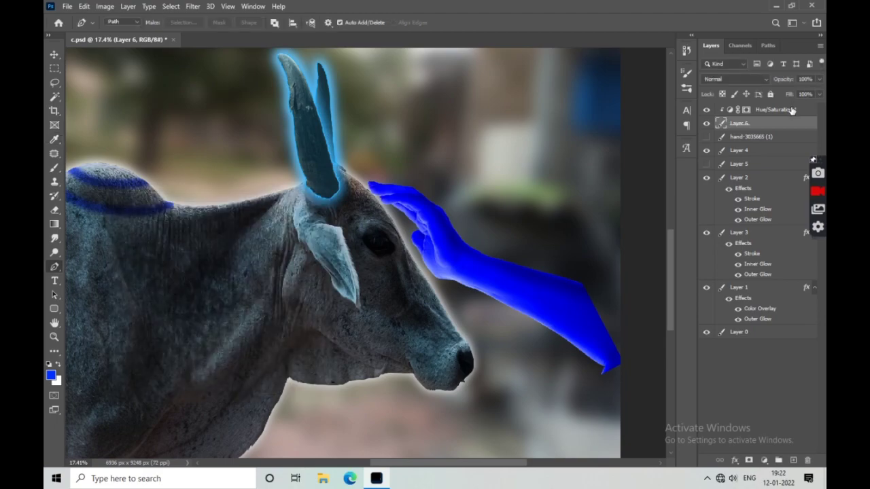
Set the Hue/Saturation tint to 86% opacity with Vivid Light blending
{"action": "left_click", "coordinate": [790, 110]}
{"action": "mouse_move", "coordinate": [809, 92]}
{"action": "left_mouse_down"}
{"action": "mouse_move", "coordinate": [781, 94]}
{"action": "mouse_move", "coordinate": [806, 101]}
{"action": "left_mouse_up"}
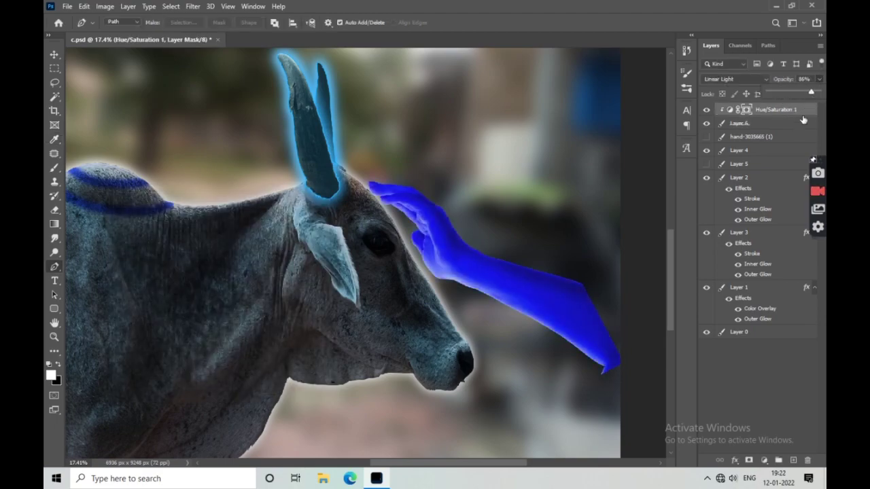
{"action": "left_click", "coordinate": [757, 80]}
{"action": "left_click", "coordinate": [756, 78]}
{"action": "left_click", "coordinate": [756, 78]}
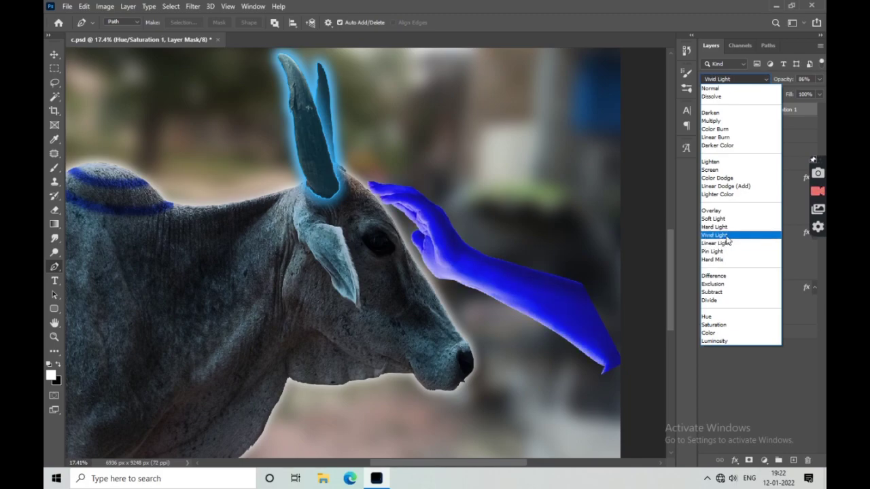
{"action": "left_click", "coordinate": [726, 236]}
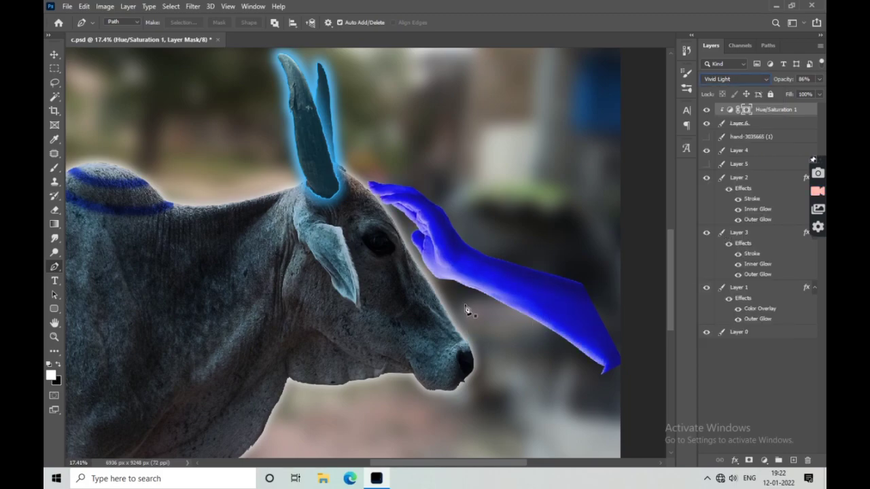
{"action": "scroll", "coordinate": [407, 304], "scroll_direction": "down", "scroll_amount": 1}
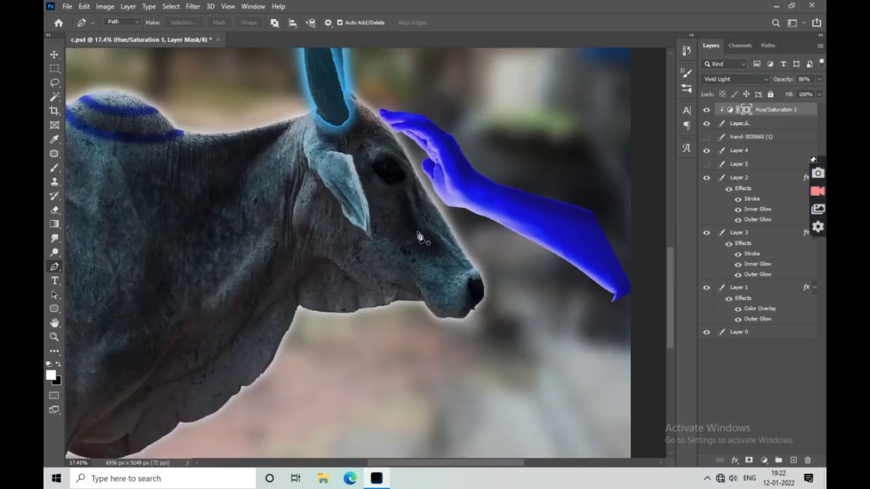
{"action": "scroll", "coordinate": [422, 305], "scroll_direction": "down", "scroll_amount": 1}
{"action": "scroll", "coordinate": [442, 313], "scroll_direction": "down", "scroll_amount": 1}
{"action": "scroll", "coordinate": [485, 322], "scroll_direction": "down", "scroll_amount": 1}
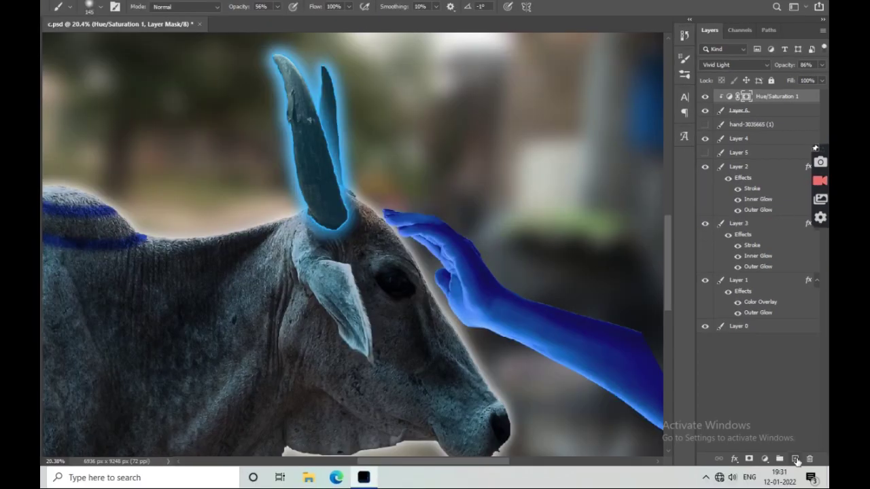
Add a new layer set to Overlay blending, with white as the painting colour
{"action": "left_click", "coordinate": [795, 459]}
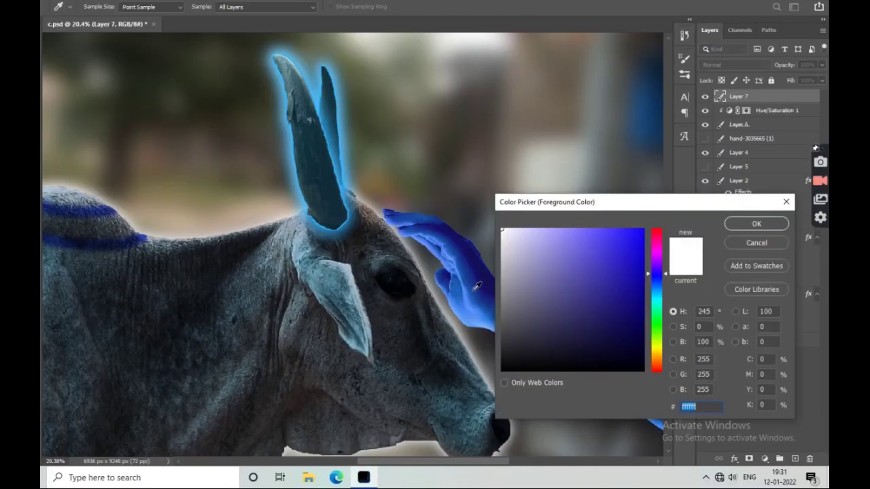
{"action": "left_click", "coordinate": [771, 224]}
{"action": "left_click", "coordinate": [721, 67]}
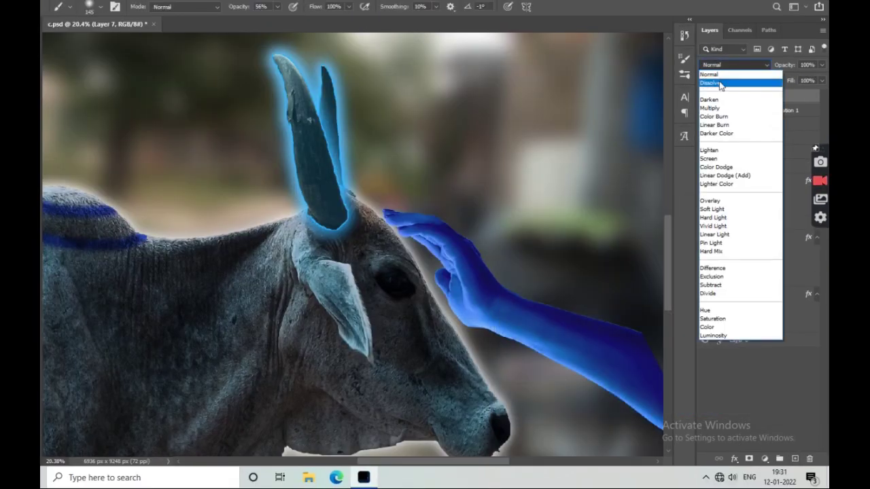
{"action": "left_click", "coordinate": [713, 201]}
Paint white light along the hand's edge, the head edge, and between forehead and hand
{"action": "scroll", "coordinate": [428, 284], "scroll_direction": "up", "scroll_amount": 3}
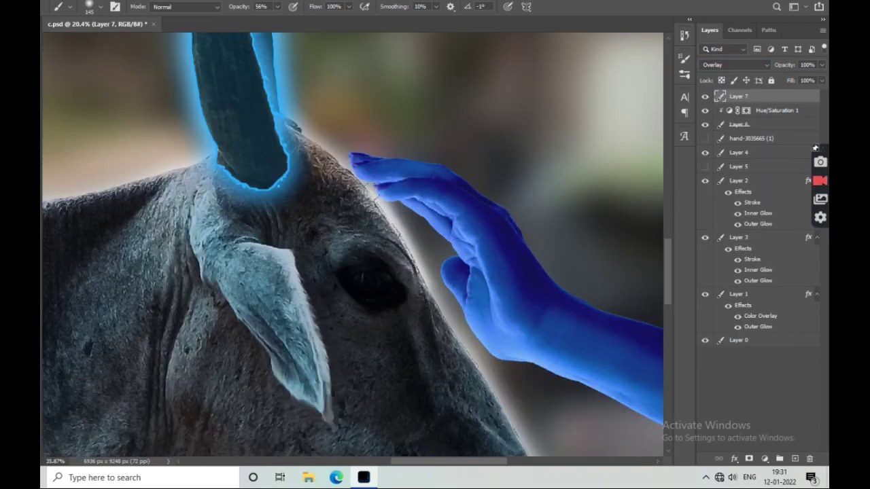
{"action": "left_click_drag", "start_coordinate": [381, 193], "coordinate": [483, 340]}
{"action": "left_click_drag", "start_coordinate": [427, 191], "coordinate": [411, 232]}
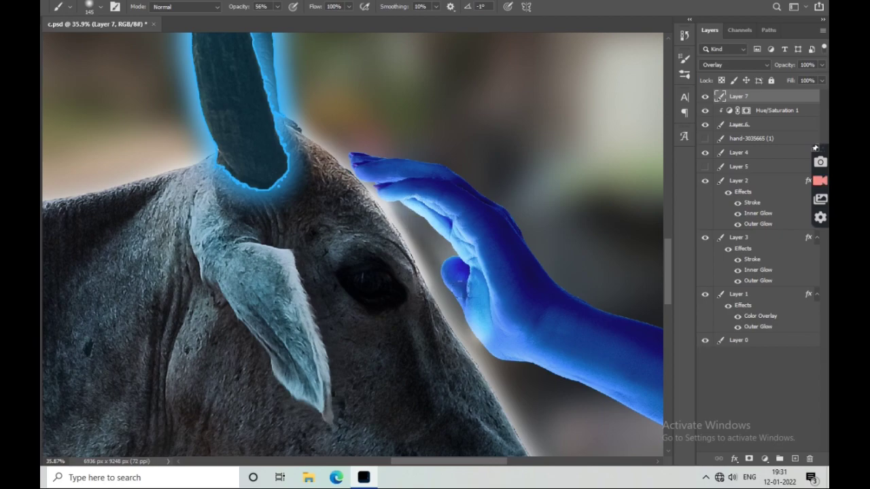
{"action": "key", "text": "bracketright"}
{"action": "key", "text": "bracketright"}
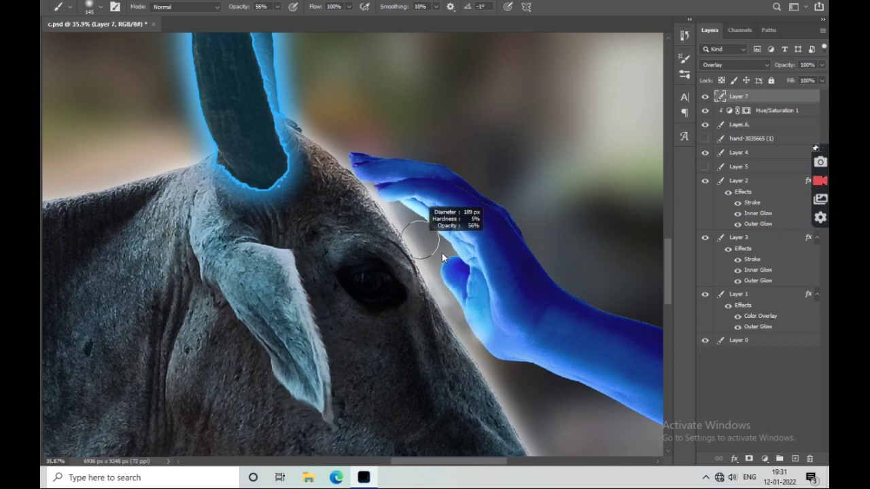
{"action": "mouse_move", "coordinate": [314, 155]}
{"action": "left_mouse_down"}
{"action": "mouse_move", "coordinate": [393, 282]}
{"action": "mouse_move", "coordinate": [476, 306]}
{"action": "mouse_move", "coordinate": [475, 380]}
{"action": "left_mouse_up"}
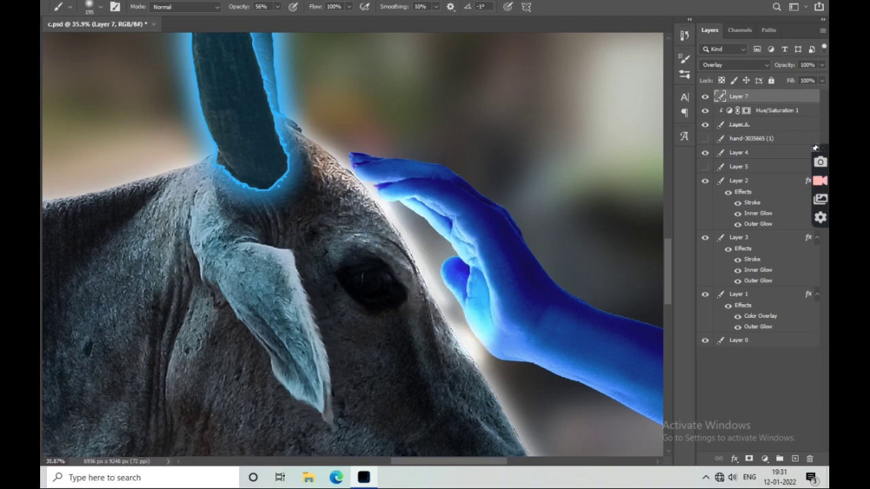
{"action": "scroll", "coordinate": [353, 245], "scroll_direction": "down", "scroll_amount": 4}
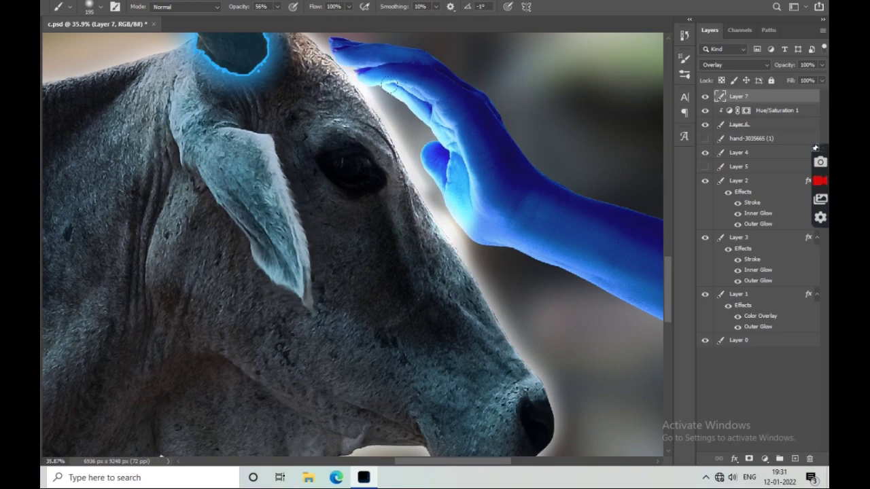
{"action": "left_click_drag", "start_coordinate": [389, 85], "coordinate": [398, 116]}
{"action": "left_click_drag", "start_coordinate": [441, 156], "coordinate": [476, 327]}
Drag the Exposure slider right to brighten the whole composite
{"action": "scroll", "coordinate": [375, 234], "scroll_direction": "down", "scroll_amount": 1}
{"action": "scroll", "coordinate": [375, 234], "scroll_direction": "down", "scroll_amount": 2}
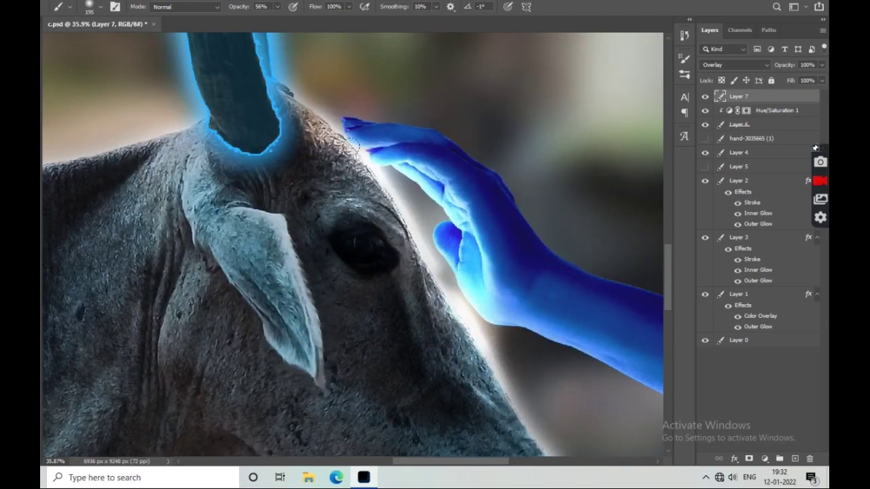
{"action": "scroll", "coordinate": [416, 324], "scroll_direction": "down", "scroll_amount": 2}
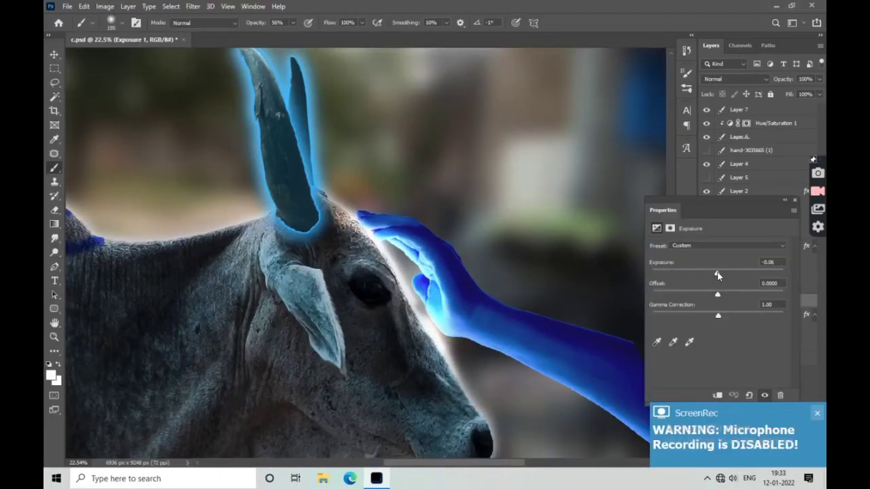
{"action": "left_click_drag", "start_coordinate": [717, 274], "coordinate": [745, 276]}
Set Exposure to +1.89 and Offset to 0
{"action": "left_click", "coordinate": [736, 279]}
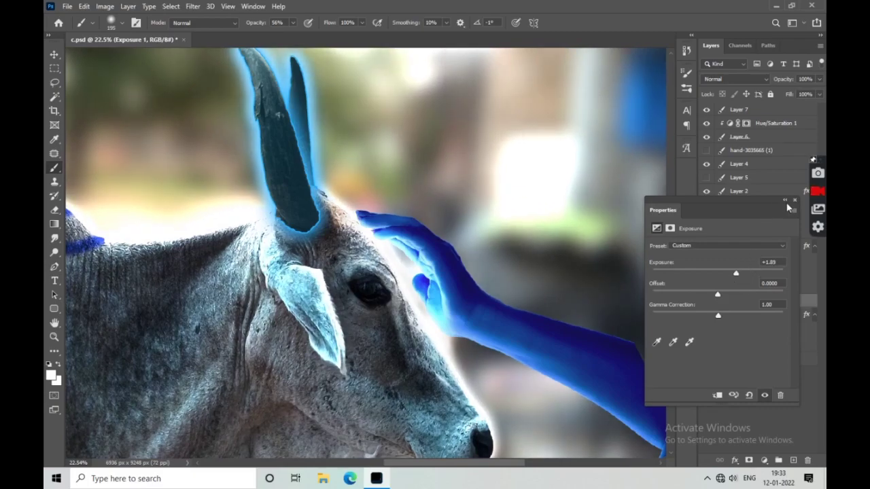
{"action": "left_click_drag", "start_coordinate": [717, 296], "coordinate": [713, 299]}
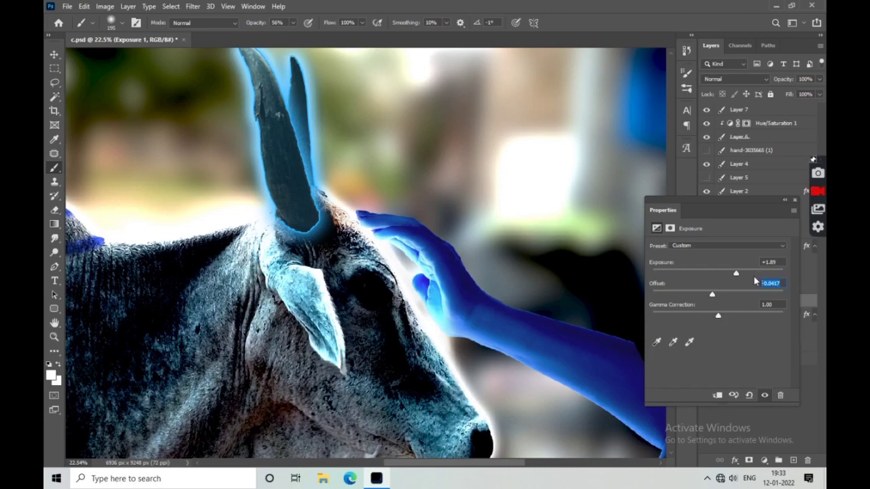
{"action": "type", "text": "0"}
{"action": "left_click", "coordinate": [778, 299]}
Paint the Exposure 1 mask at full opacity to reveal brightening on the forehead
{"action": "left_click", "coordinate": [738, 301]}
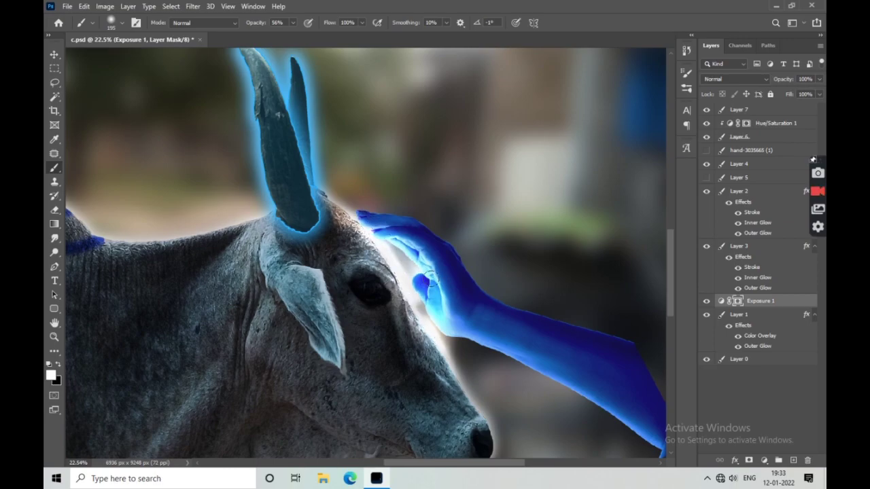
{"action": "left_click_drag", "start_coordinate": [423, 309], "coordinate": [422, 347]}
{"action": "left_click_drag", "start_coordinate": [377, 285], "coordinate": [350, 227]}
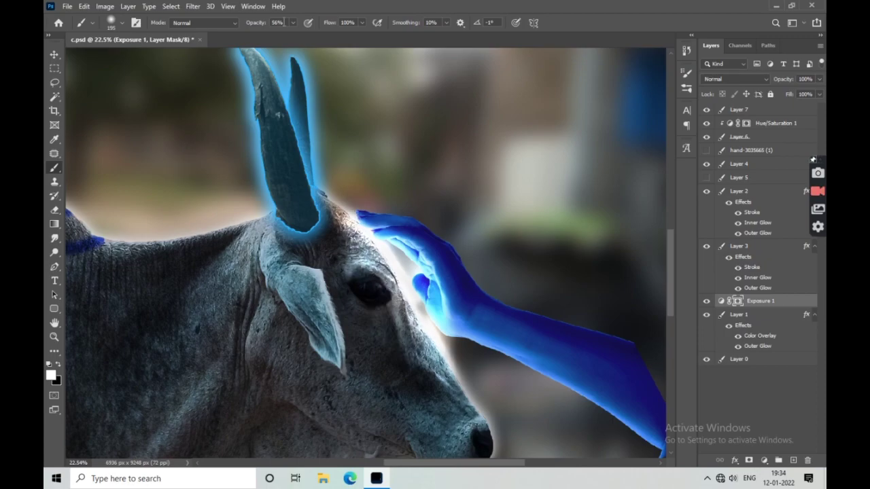
{"action": "key", "text": "0"}
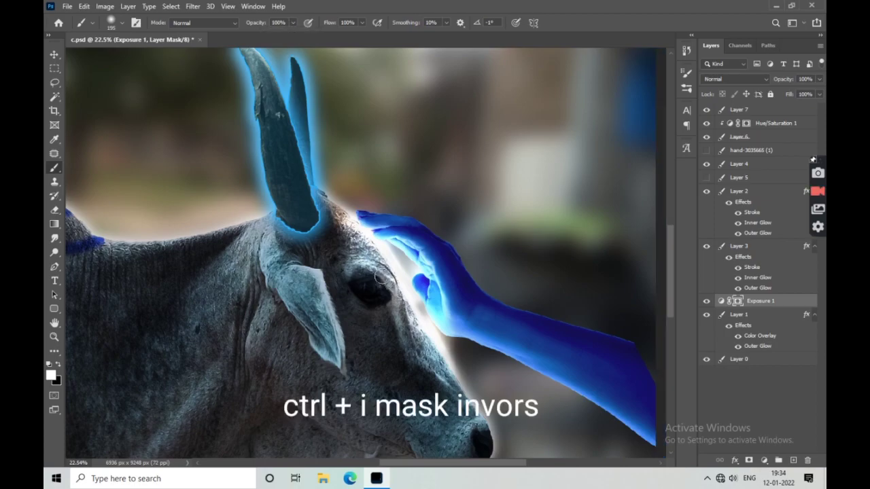
{"action": "scroll", "coordinate": [384, 277], "scroll_direction": "up", "scroll_amount": 2}
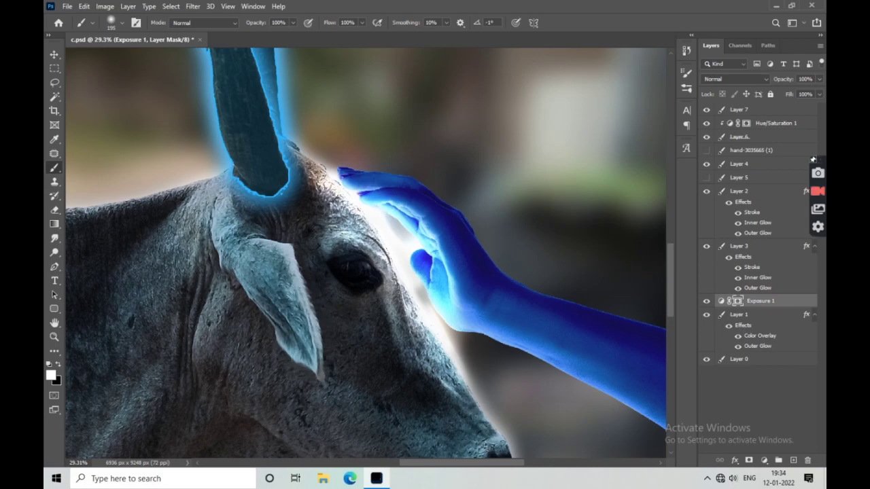
{"action": "left_click_drag", "start_coordinate": [322, 180], "coordinate": [331, 224]}
{"action": "left_click_drag", "start_coordinate": [440, 370], "coordinate": [453, 375]}
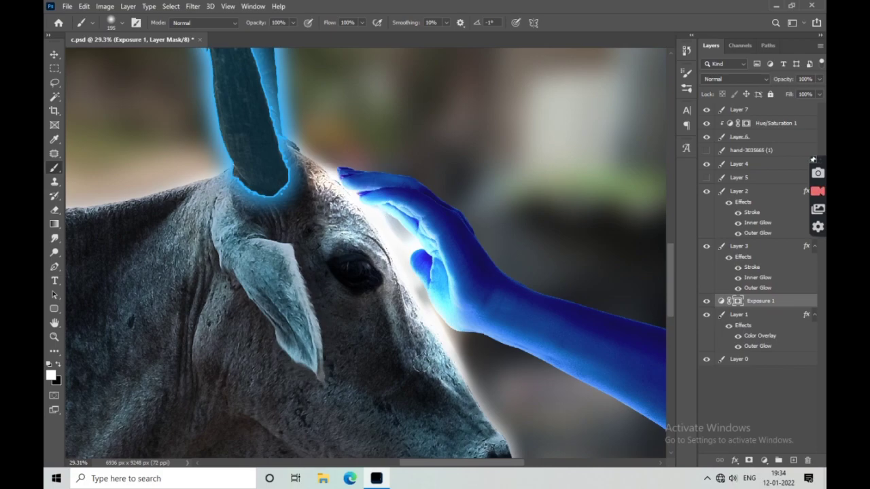
{"action": "scroll", "coordinate": [468, 404], "scroll_direction": "down", "scroll_amount": 2}
{"action": "scroll", "coordinate": [469, 404], "scroll_direction": "down", "scroll_amount": 1}
{"action": "scroll", "coordinate": [468, 404], "scroll_direction": "up", "scroll_amount": 2}
{"action": "scroll", "coordinate": [444, 325], "scroll_direction": "up", "scroll_amount": 1}
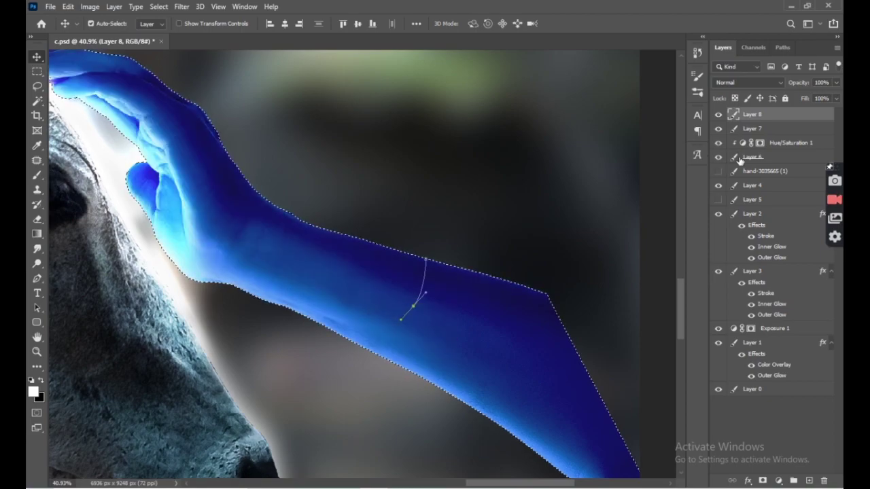
Prepare a white 100% hard brush for stroking the curved forearm path
{"action": "scroll", "coordinate": [334, 238], "scroll_direction": "down", "scroll_amount": 1}
{"action": "scroll", "coordinate": [367, 245], "scroll_direction": "up", "scroll_amount": 2}
{"action": "key", "text": "p"}
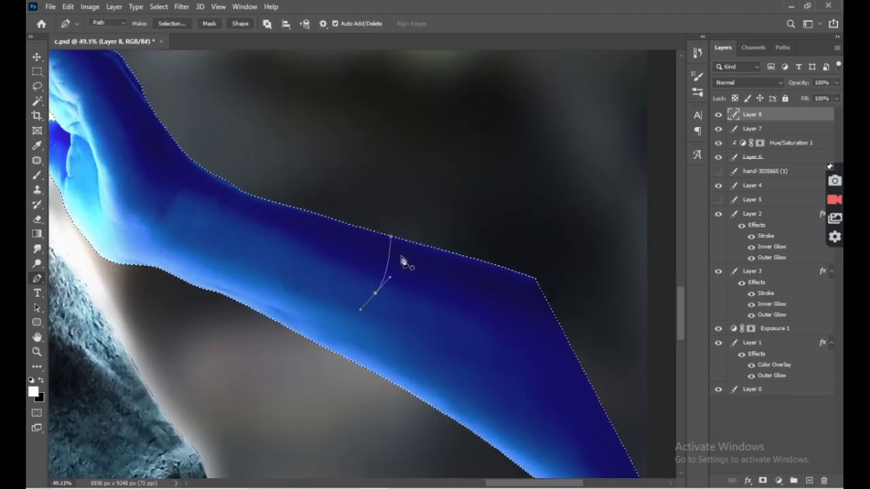
{"action": "key", "text": "b"}
{"action": "left_click", "coordinate": [107, 24]}
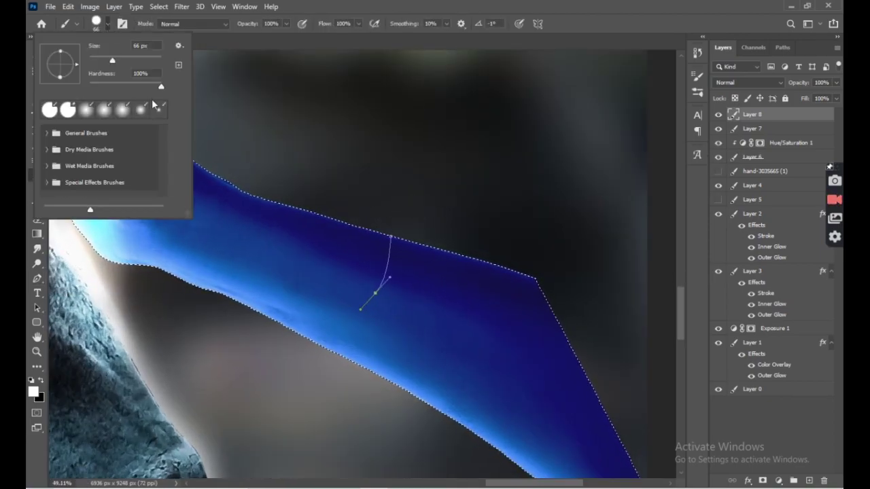
{"action": "scroll", "coordinate": [301, 156], "scroll_direction": "up", "scroll_amount": 2}
Stroke the curved path with the brush to paint the first white stripe, then deselect
{"action": "key", "text": "p"}
{"action": "right_click", "coordinate": [400, 253]}
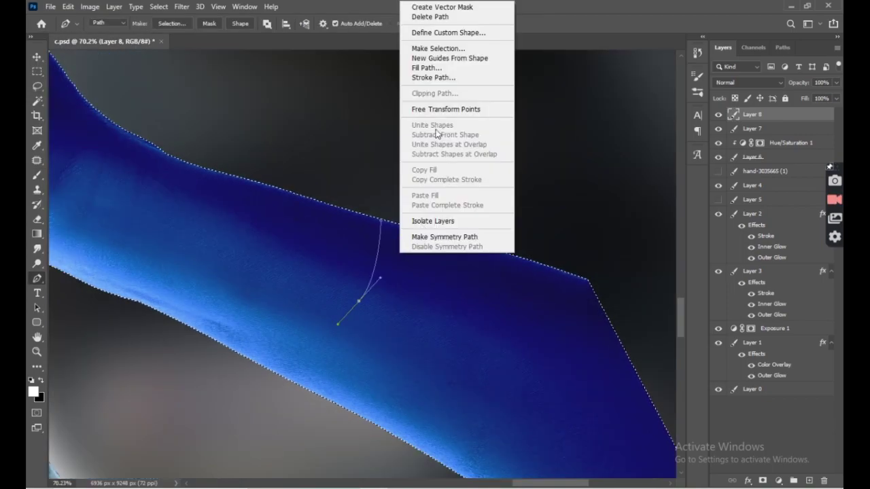
{"action": "left_click", "coordinate": [442, 77]}
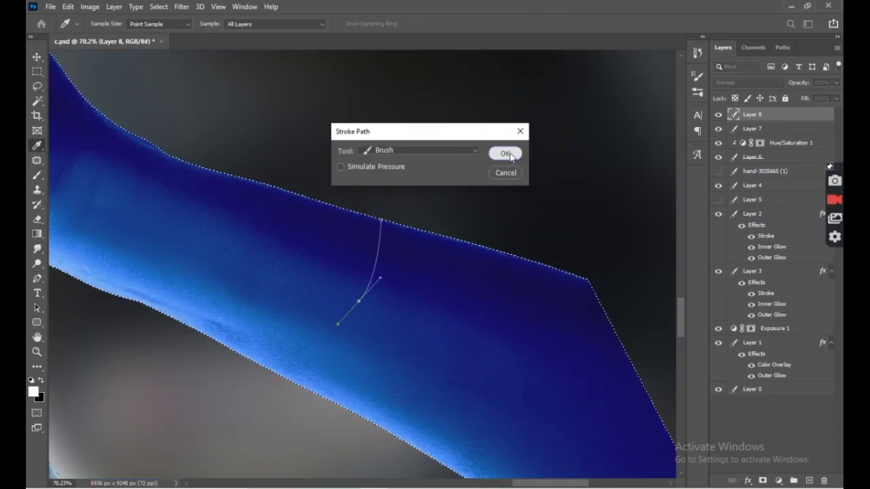
{"action": "left_click", "coordinate": [503, 150]}
{"action": "key", "text": "Escape"}
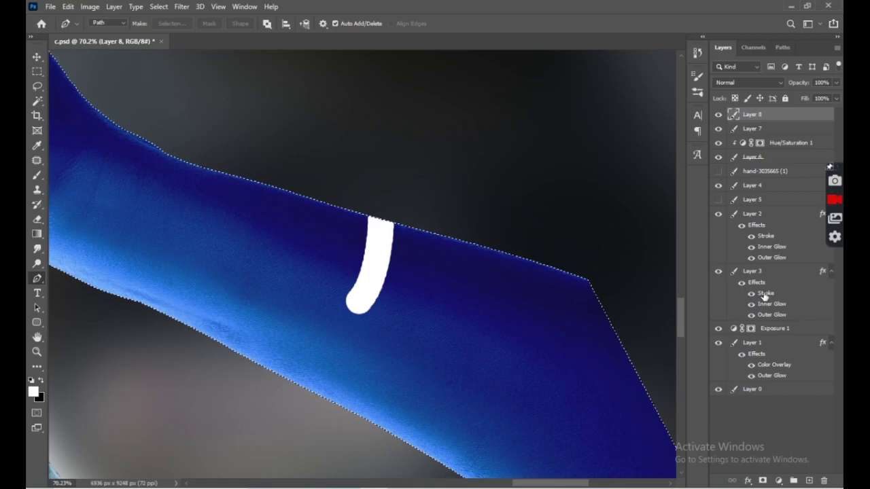
{"action": "key", "text": "ctrl+d"}
Alt-drag copies of the stripe to form three parallel stripes across the forearm
{"action": "key", "text": "v"}
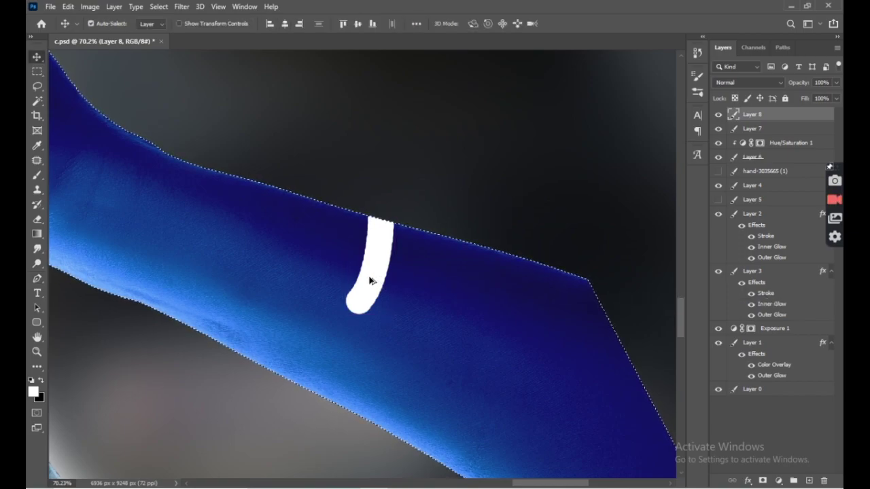
{"action": "left_click_drag", "start_coordinate": [370, 278], "coordinate": [413, 282]}
{"action": "scroll", "coordinate": [414, 282], "scroll_direction": "up", "scroll_amount": 5}
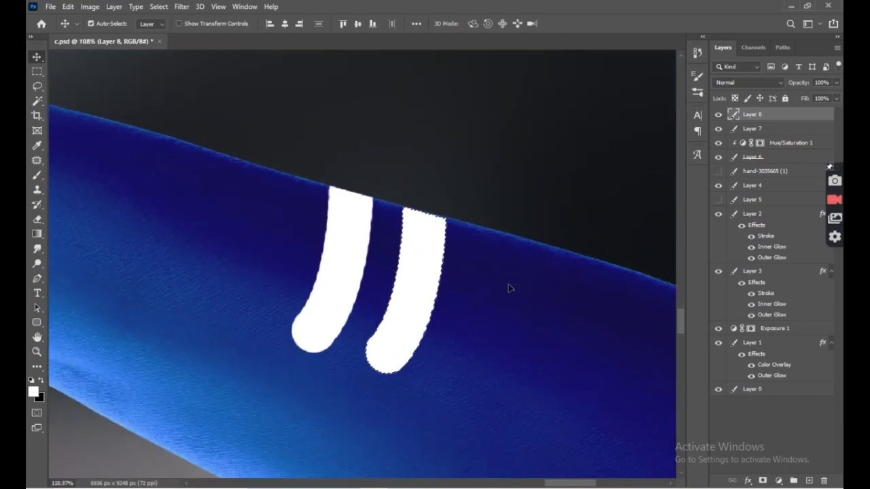
{"action": "left_click_drag", "start_coordinate": [382, 224], "coordinate": [532, 283]}
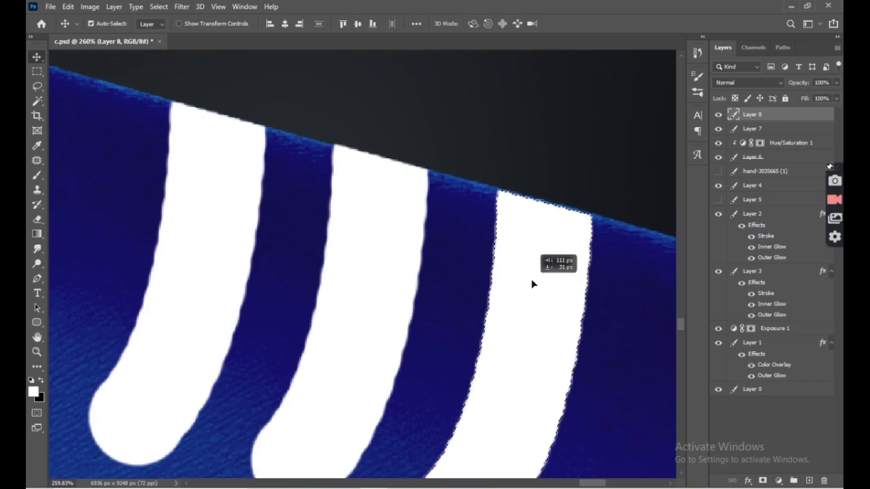
{"action": "scroll", "coordinate": [532, 280], "scroll_direction": "down", "scroll_amount": 4}
{"action": "scroll", "coordinate": [485, 289], "scroll_direction": "down", "scroll_amount": 3}
{"action": "scroll", "coordinate": [521, 376], "scroll_direction": "down", "scroll_amount": 1}
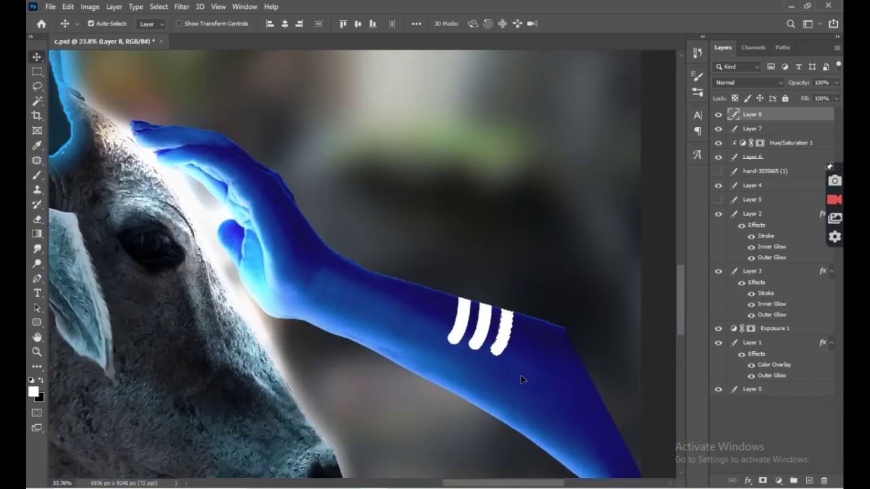
{"action": "scroll", "coordinate": [505, 229], "scroll_direction": "up", "scroll_amount": 4}
{"action": "scroll", "coordinate": [482, 220], "scroll_direction": "up", "scroll_amount": 3}
{"action": "scroll", "coordinate": [513, 229], "scroll_direction": "up", "scroll_amount": 3}
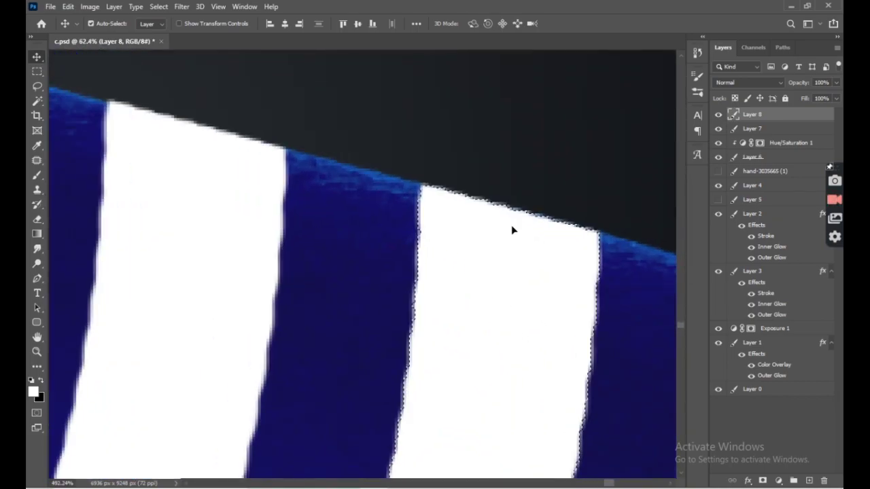
{"action": "scroll", "coordinate": [512, 226], "scroll_direction": "up", "scroll_amount": 2}
{"action": "scroll", "coordinate": [512, 227], "scroll_direction": "down", "scroll_amount": 1}
{"action": "scroll", "coordinate": [524, 259], "scroll_direction": "down", "scroll_amount": 2}
{"action": "scroll", "coordinate": [505, 277], "scroll_direction": "down", "scroll_amount": 2}
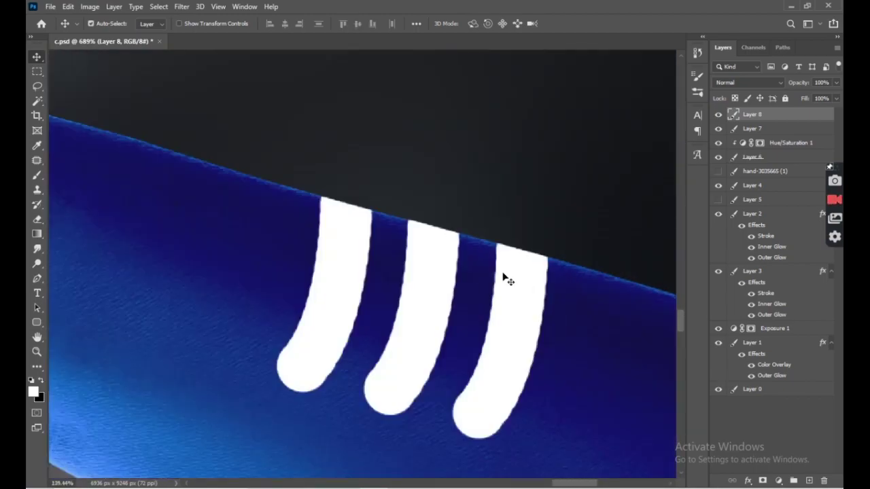
{"action": "scroll", "coordinate": [489, 340], "scroll_direction": "down", "scroll_amount": 3}
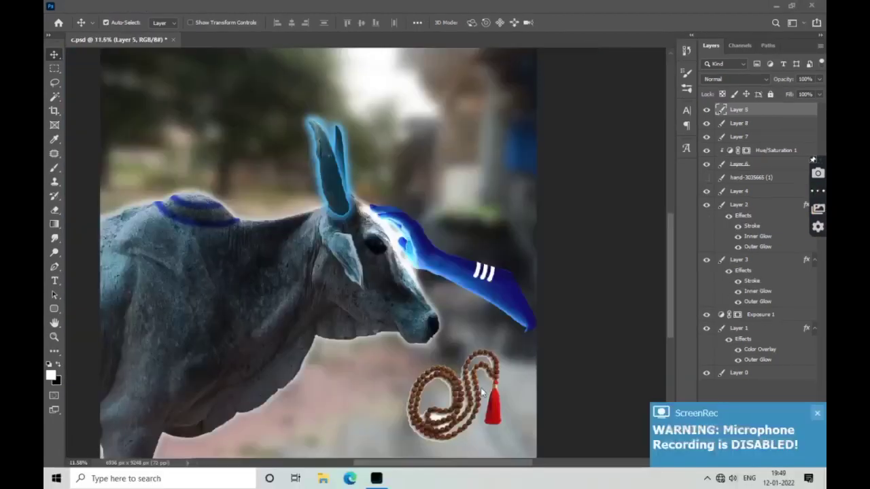
Trace the grey gap inside the mala with the Pen tool and turn it into a selection
{"action": "left_click", "coordinate": [706, 110]}
{"action": "left_click", "coordinate": [707, 111]}
{"action": "scroll", "coordinate": [509, 421], "scroll_direction": "up", "scroll_amount": 1}
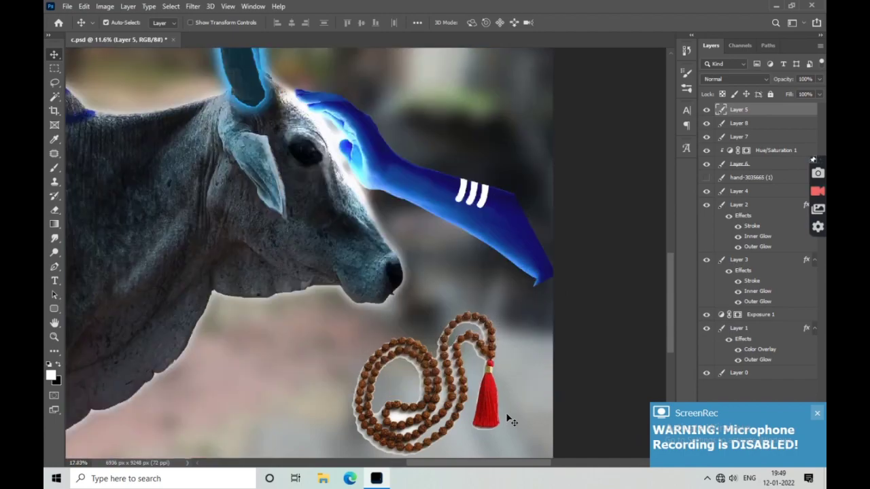
{"action": "scroll", "coordinate": [510, 421], "scroll_direction": "up", "scroll_amount": 2}
{"action": "scroll", "coordinate": [506, 418], "scroll_direction": "up", "scroll_amount": 2}
{"action": "key", "text": "p"}
{"action": "scroll", "coordinate": [435, 289], "scroll_direction": "up", "scroll_amount": 3}
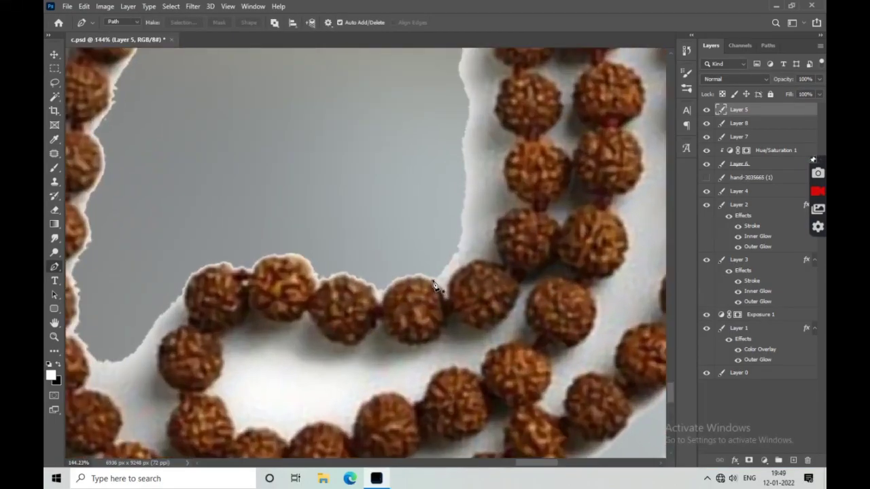
{"action": "left_click", "coordinate": [433, 280]}
{"action": "left_click_drag", "start_coordinate": [544, 280], "coordinate": [498, 248]}
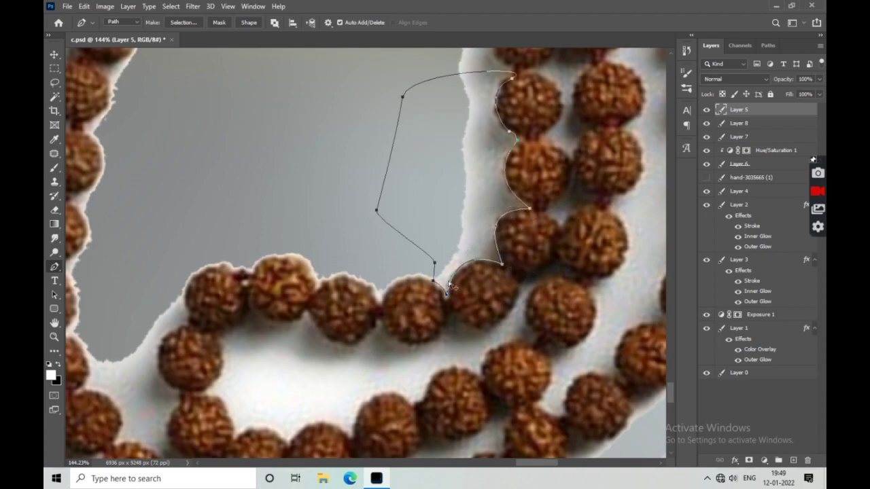
{"action": "left_click", "coordinate": [446, 292]}
{"action": "key", "text": "ctrl+Return"}
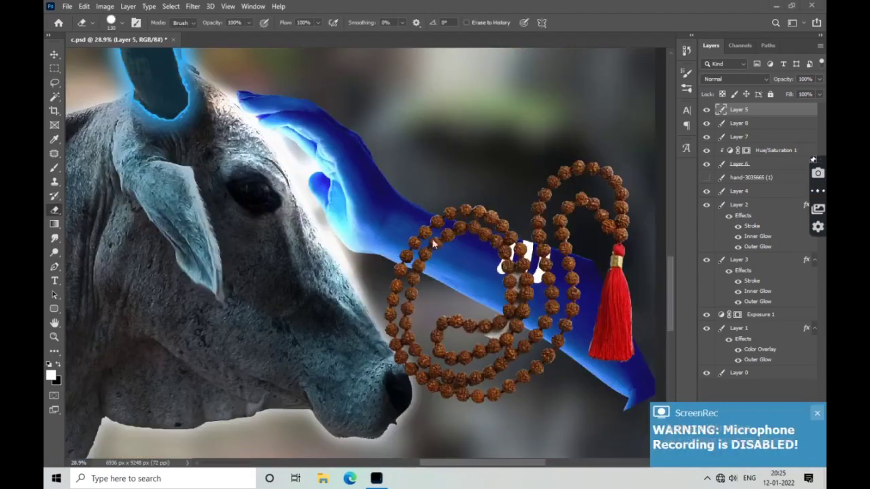
{"action": "scroll", "coordinate": [608, 334], "scroll_direction": "down", "scroll_amount": 1}
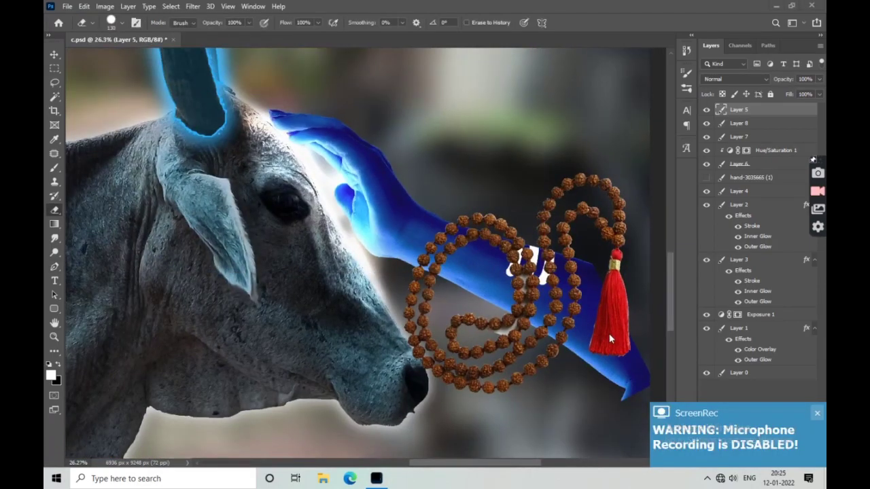
Scale the bead mala down to about 68% over the blue forearm
{"action": "key", "text": "ctrl+t"}
{"action": "left_click_drag", "start_coordinate": [631, 394], "coordinate": [571, 316]}
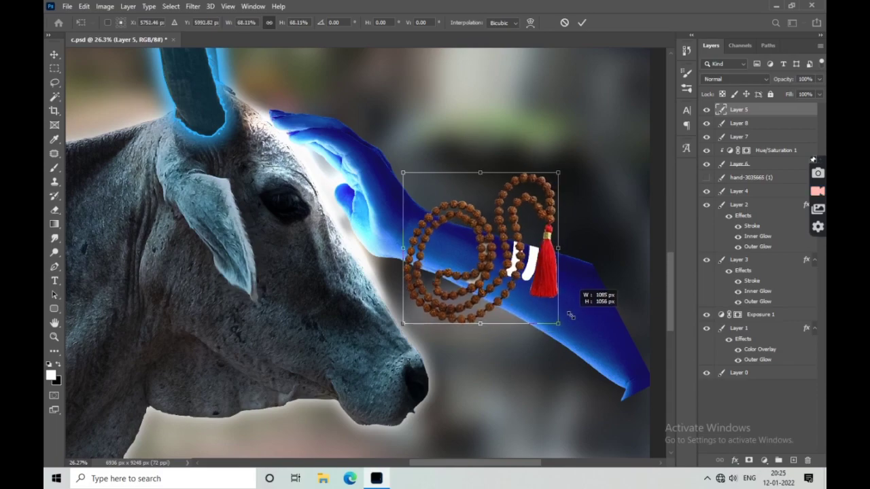
{"action": "key", "text": "Return"}
Load Layer 6's blue hand outline as a selection and return to mala Layer 5
{"action": "key", "text": "e"}
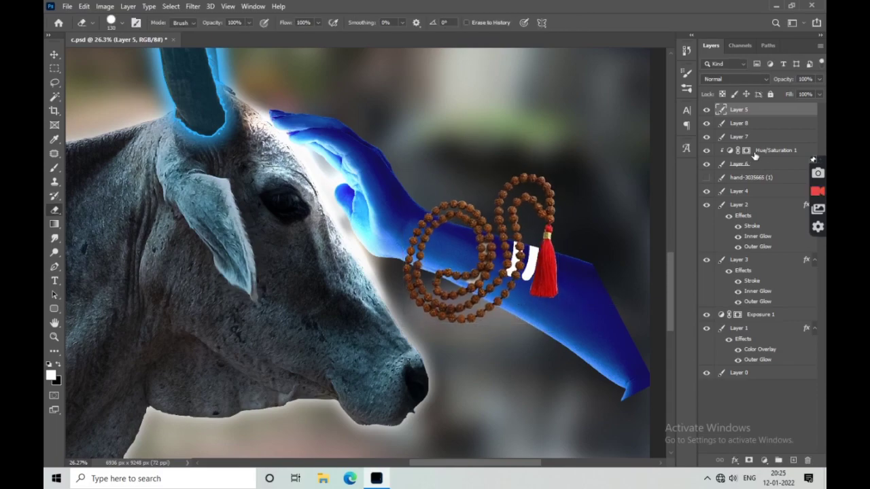
{"action": "left_click", "coordinate": [741, 138]}
{"action": "left_click", "coordinate": [741, 163]}
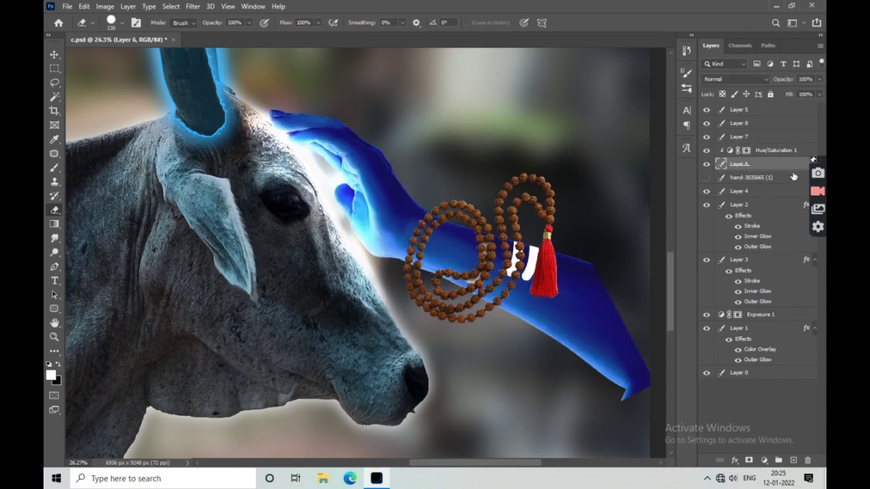
{"action": "left_click", "coordinate": [724, 165], "text": "ctrl"}
{"action": "left_click", "coordinate": [739, 110]}
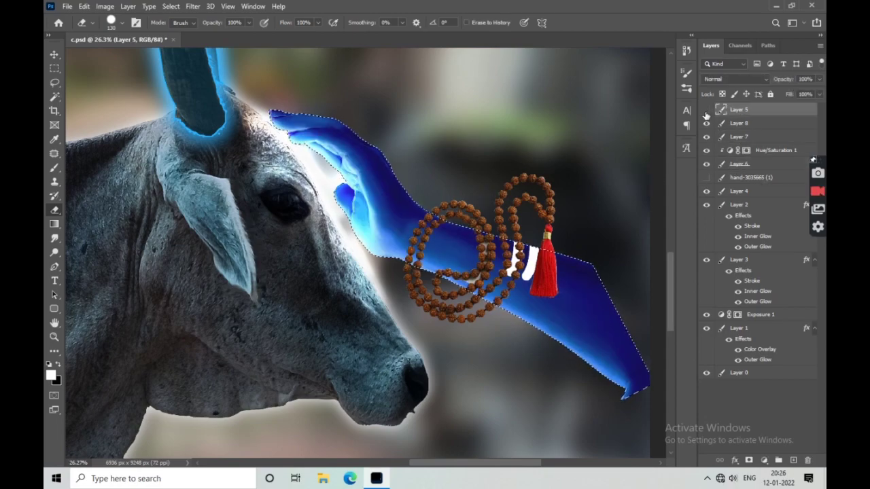
Erase the beads crossing the hand and most of the red tassel, then deselect
{"action": "scroll", "coordinate": [473, 255], "scroll_direction": "up", "scroll_amount": 5}
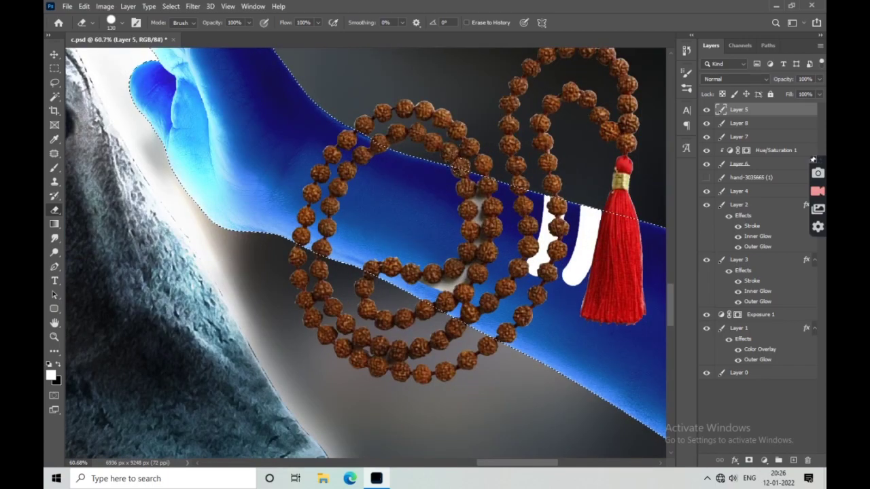
{"action": "mouse_move", "coordinate": [471, 197]}
{"action": "left_mouse_down"}
{"action": "mouse_move", "coordinate": [455, 247]}
{"action": "mouse_move", "coordinate": [385, 250]}
{"action": "left_mouse_up"}
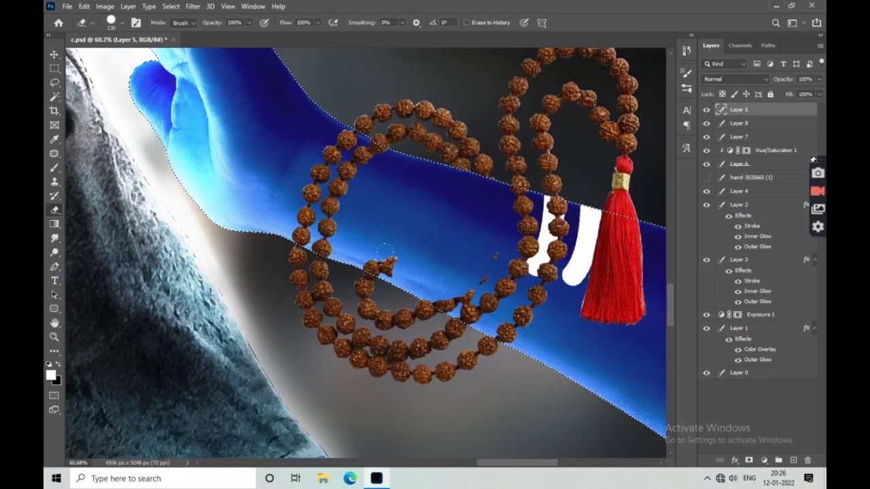
{"action": "scroll", "coordinate": [410, 267], "scroll_direction": "up", "scroll_amount": 2}
{"action": "scroll", "coordinate": [476, 204], "scroll_direction": "up", "scroll_amount": 1}
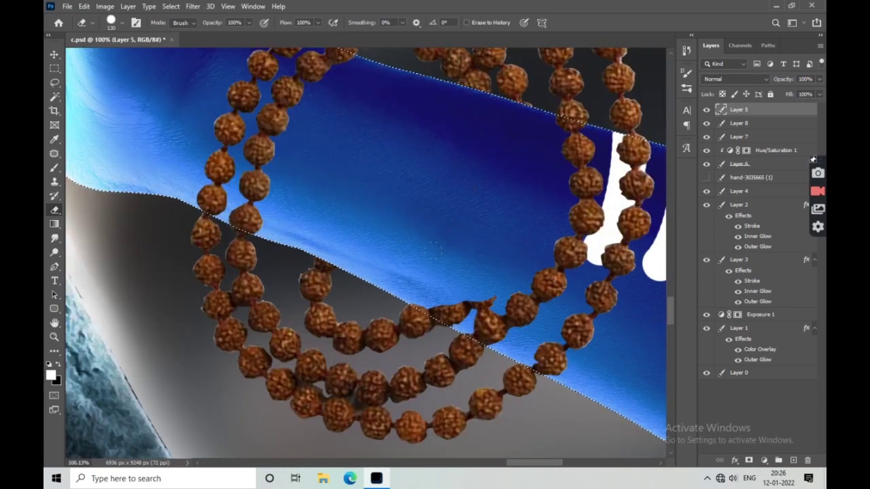
{"action": "left_click_drag", "start_coordinate": [480, 303], "coordinate": [411, 306]}
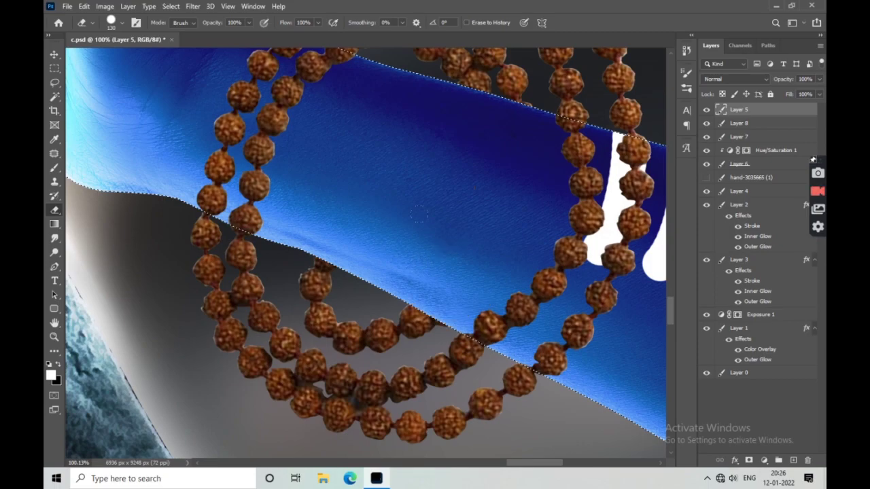
{"action": "scroll", "coordinate": [419, 214], "scroll_direction": "down", "scroll_amount": 2}
{"action": "scroll", "coordinate": [419, 214], "scroll_direction": "down", "scroll_amount": 1}
{"action": "scroll", "coordinate": [476, 204], "scroll_direction": "up", "scroll_amount": 1}
{"action": "scroll", "coordinate": [501, 196], "scroll_direction": "up", "scroll_amount": 1}
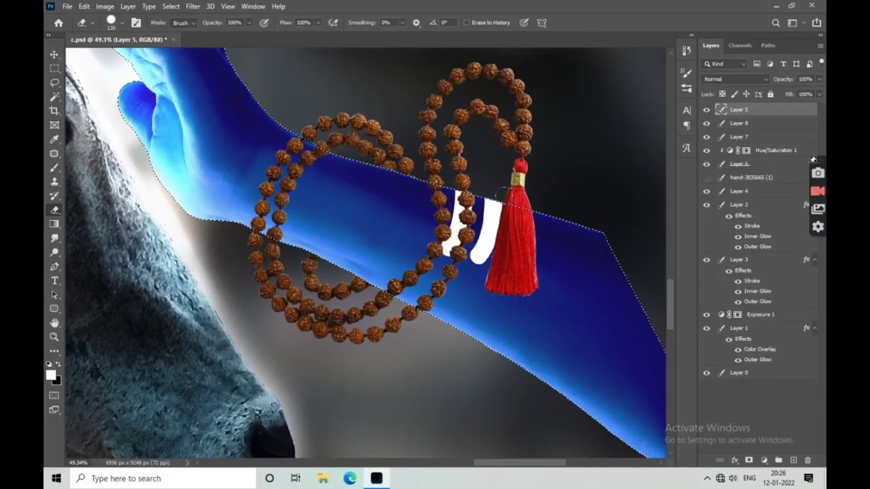
{"action": "mouse_move", "coordinate": [501, 195]}
{"action": "left_mouse_down"}
{"action": "mouse_move", "coordinate": [511, 265]}
{"action": "mouse_move", "coordinate": [514, 234]}
{"action": "left_mouse_up"}
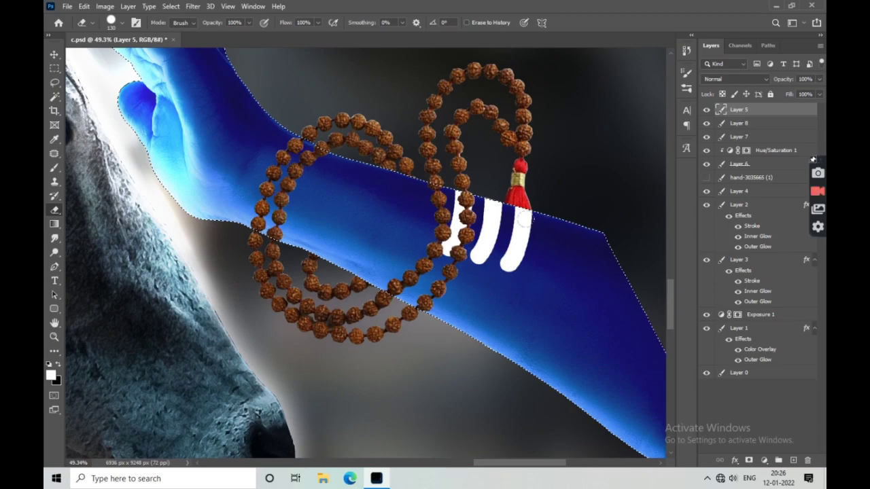
{"action": "scroll", "coordinate": [459, 289], "scroll_direction": "down", "scroll_amount": 1}
{"action": "scroll", "coordinate": [458, 289], "scroll_direction": "down", "scroll_amount": 1}
{"action": "scroll", "coordinate": [459, 289], "scroll_direction": "down", "scroll_amount": 1}
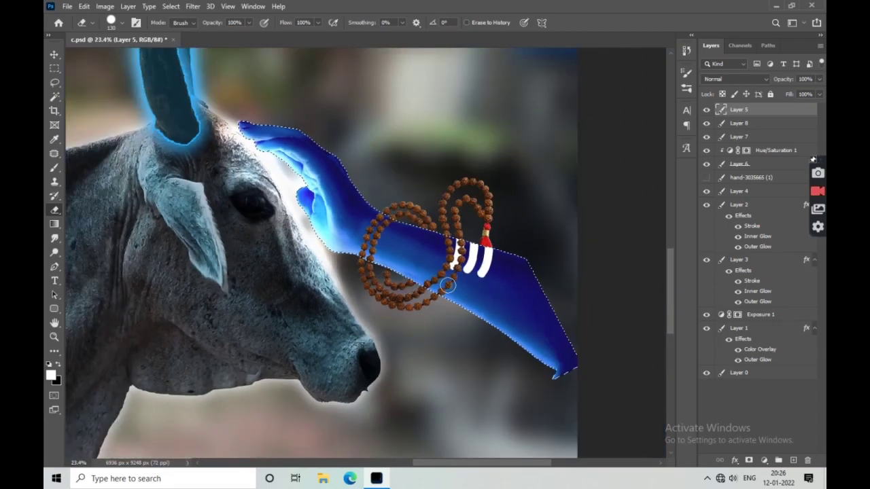
{"action": "key", "text": "ctrl+d"}
Toggle the hand layer's visibility to compare the wrapped mala
{"action": "scroll", "coordinate": [455, 299], "scroll_direction": "down", "scroll_amount": 1}
{"action": "scroll", "coordinate": [435, 272], "scroll_direction": "up", "scroll_amount": 1}
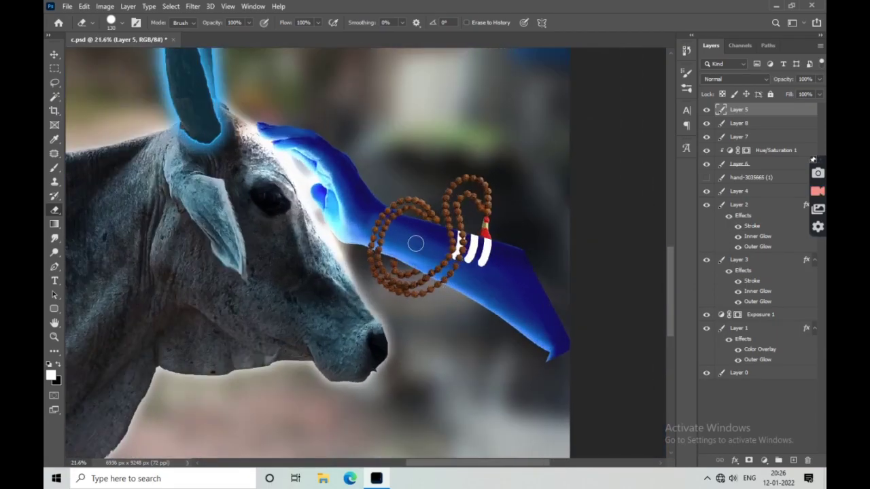
{"action": "scroll", "coordinate": [414, 242], "scroll_direction": "down", "scroll_amount": 1}
{"action": "left_click", "coordinate": [706, 164]}
{"action": "left_click", "coordinate": [706, 165]}
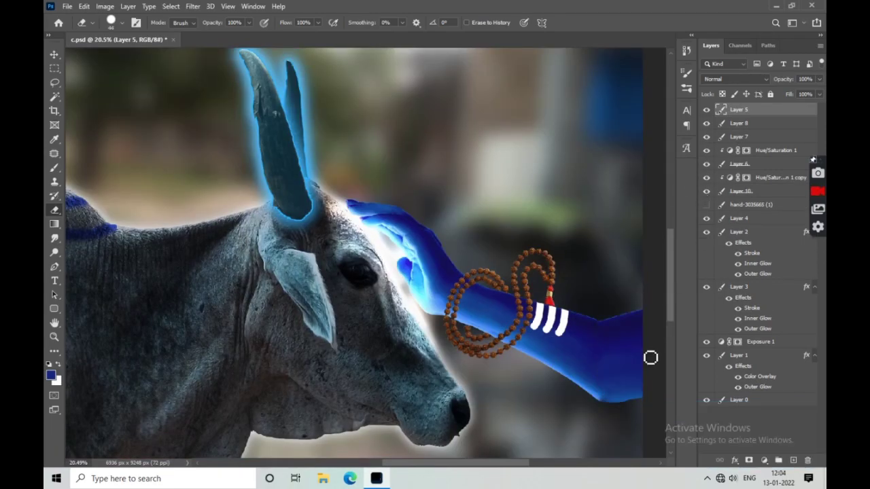
Hide OIP (16), move the trident hand beside the bull's head, and open its Hue/Saturation tint
{"action": "scroll", "coordinate": [534, 332], "scroll_direction": "up", "scroll_amount": 1}
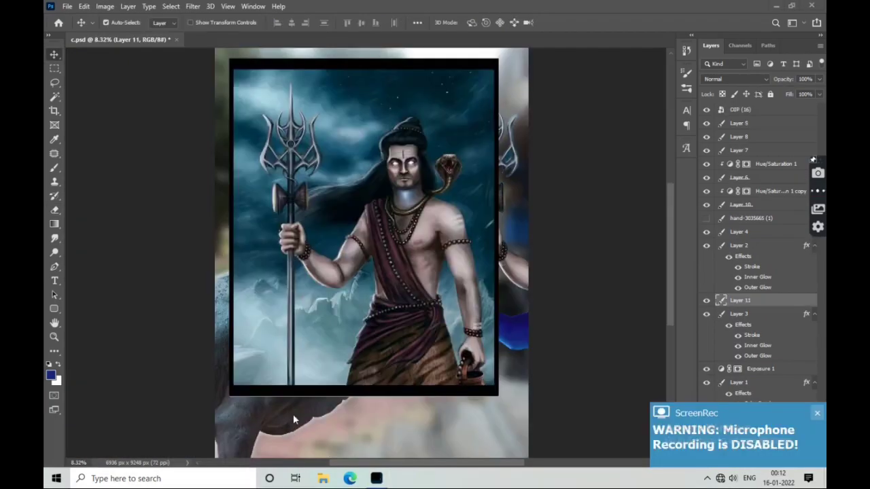
{"action": "left_click", "coordinate": [707, 109]}
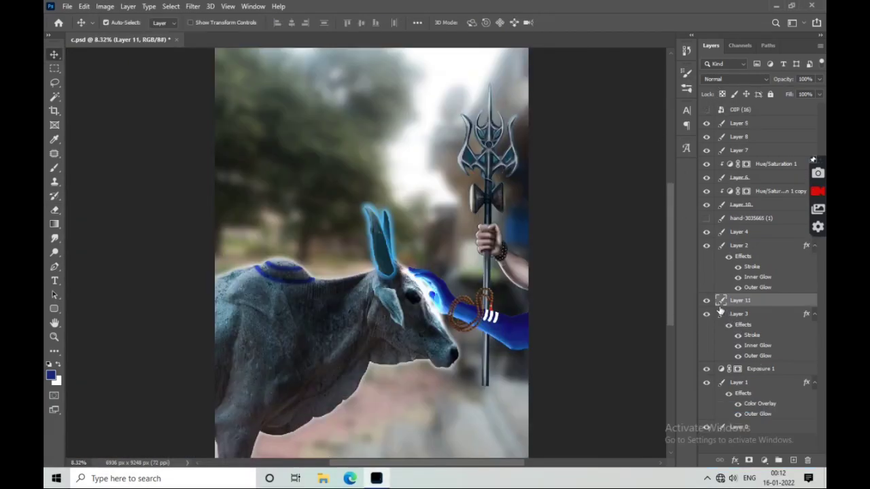
{"action": "left_click_drag", "start_coordinate": [533, 275], "coordinate": [407, 266]}
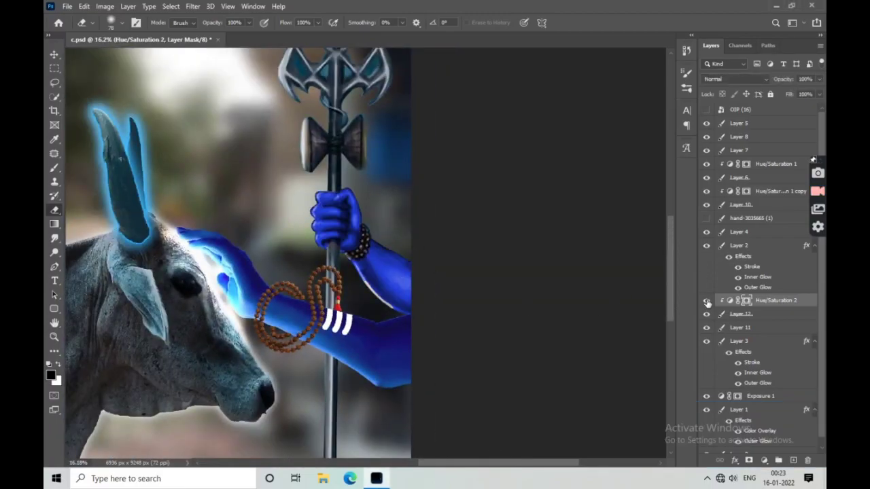
{"action": "double_click", "coordinate": [732, 301]}
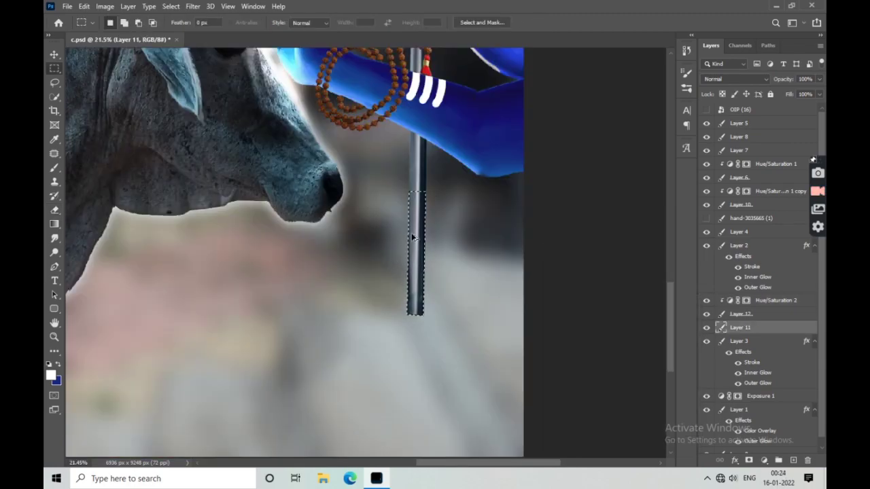
Copy a rod section downward and align it to extend the trident shaft
{"action": "mouse_move", "coordinate": [413, 236]}
{"action": "left_mouse_down"}
{"action": "mouse_move", "coordinate": [403, 375]}
{"action": "mouse_move", "coordinate": [415, 354]}
{"action": "left_mouse_up"}
{"action": "scroll", "coordinate": [435, 319], "scroll_direction": "up", "scroll_amount": 2}
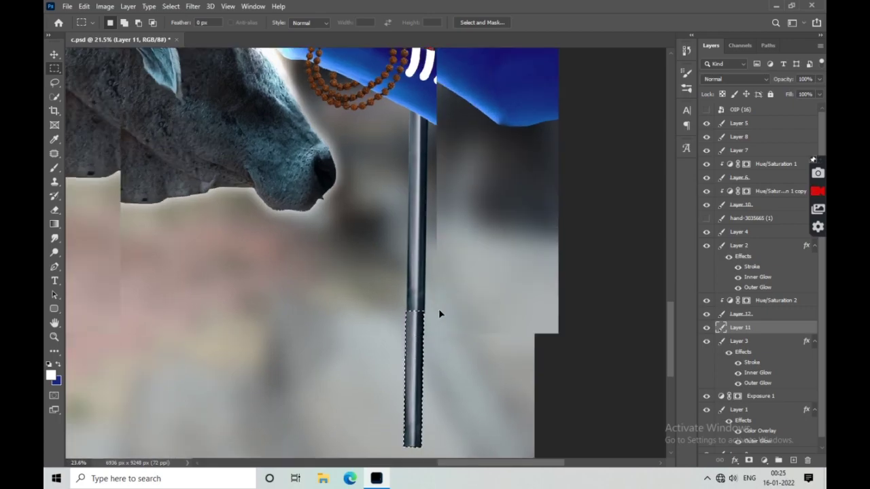
{"action": "scroll", "coordinate": [418, 312], "scroll_direction": "up", "scroll_amount": 3}
{"action": "scroll", "coordinate": [408, 313], "scroll_direction": "up", "scroll_amount": 3}
{"action": "scroll", "coordinate": [391, 320], "scroll_direction": "up", "scroll_amount": 2}
{"action": "left_click_drag", "start_coordinate": [387, 322], "coordinate": [387, 328]}
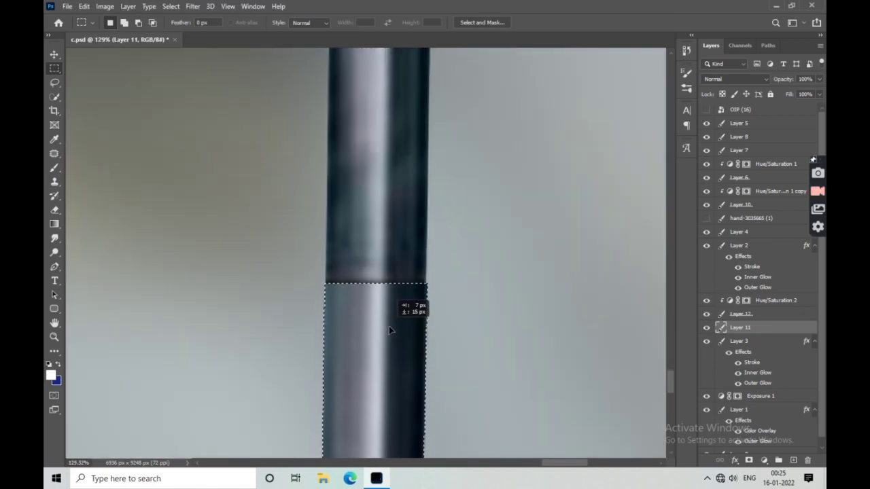
{"action": "scroll", "coordinate": [387, 328], "scroll_direction": "down", "scroll_amount": 3}
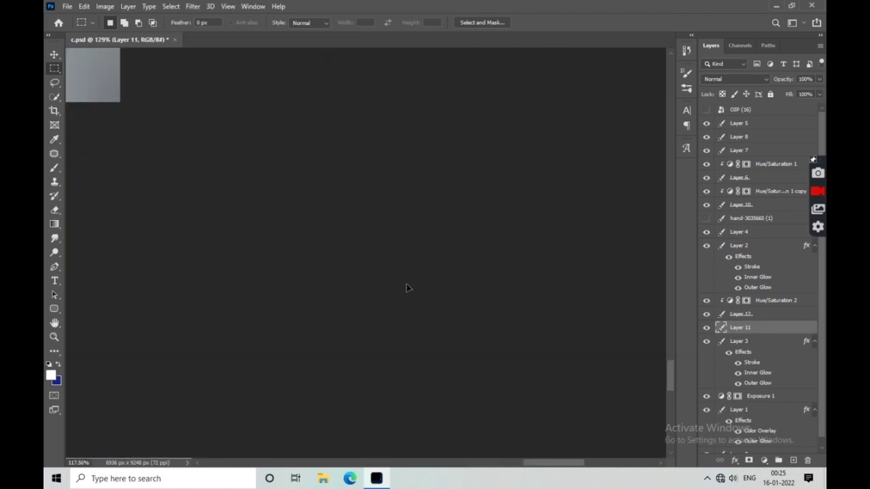
{"action": "left_click_drag", "start_coordinate": [394, 323], "coordinate": [394, 324]}
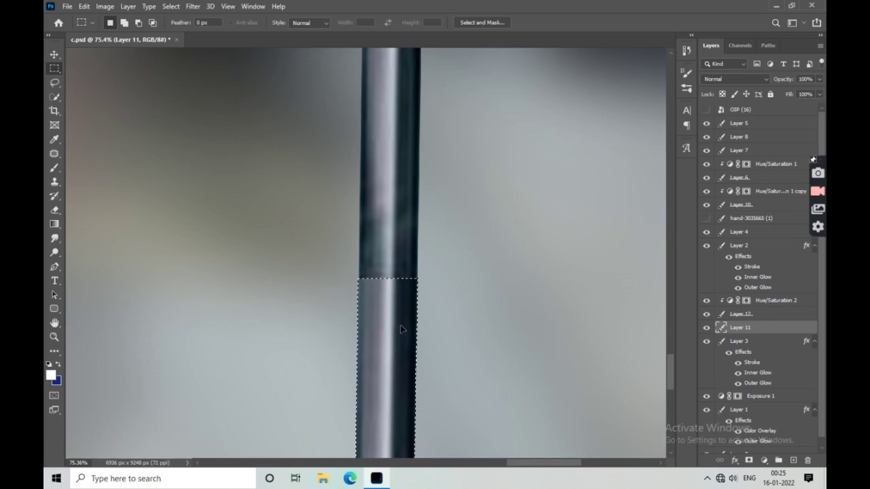
{"action": "scroll", "coordinate": [398, 293], "scroll_direction": "down", "scroll_amount": 5}
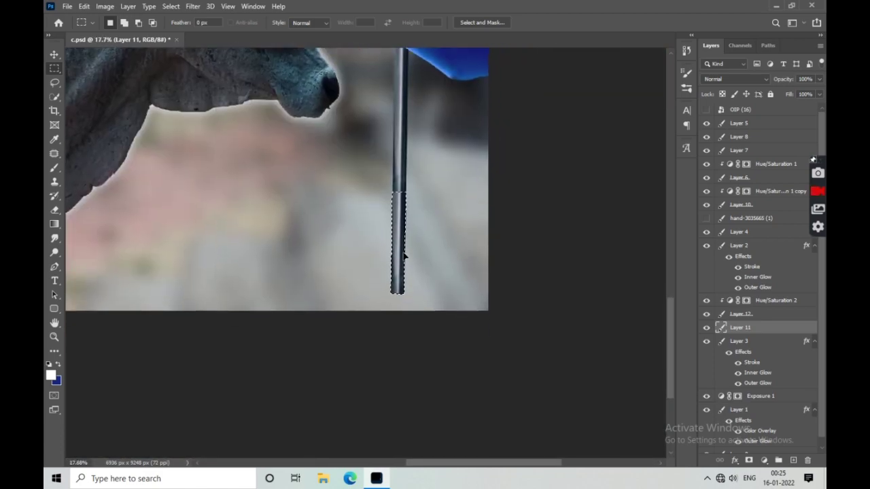
{"action": "key", "text": "Return"}
Smudge the notch at the rod joint and fit the image on screen
{"action": "key", "text": "r"}
{"action": "scroll", "coordinate": [453, 386], "scroll_direction": "up", "scroll_amount": 5}
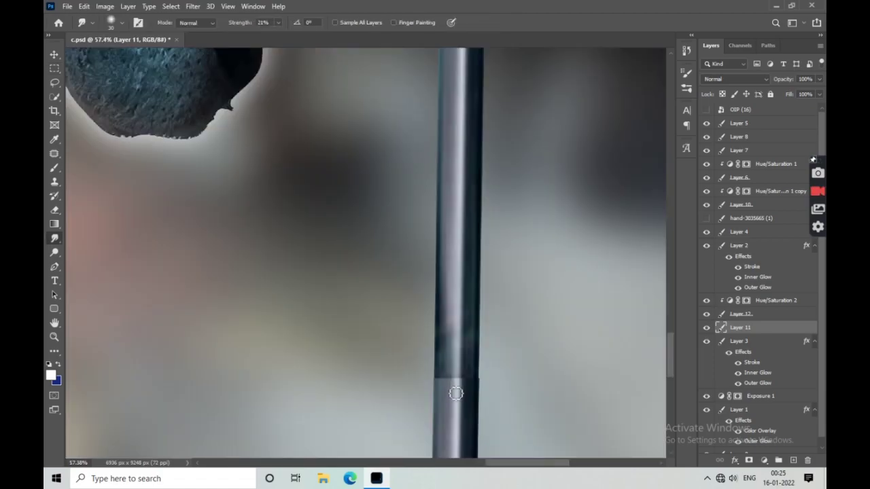
{"action": "scroll", "coordinate": [421, 382], "scroll_direction": "up", "scroll_amount": 3}
{"action": "scroll", "coordinate": [407, 377], "scroll_direction": "up", "scroll_amount": 2}
{"action": "scroll", "coordinate": [403, 375], "scroll_direction": "up", "scroll_amount": 2}
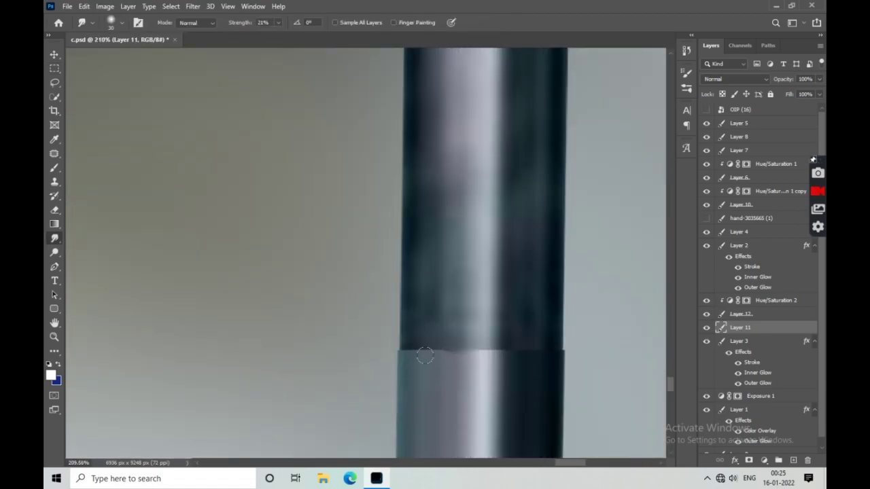
{"action": "mouse_move", "coordinate": [435, 335]}
{"action": "left_mouse_down"}
{"action": "mouse_move", "coordinate": [419, 345]}
{"action": "mouse_move", "coordinate": [441, 340]}
{"action": "left_mouse_up"}
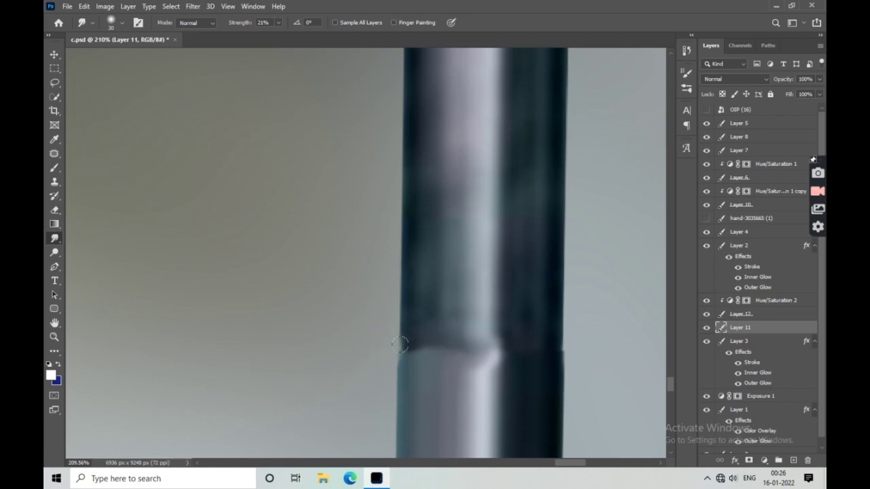
{"action": "key", "text": "ctrl+0"}
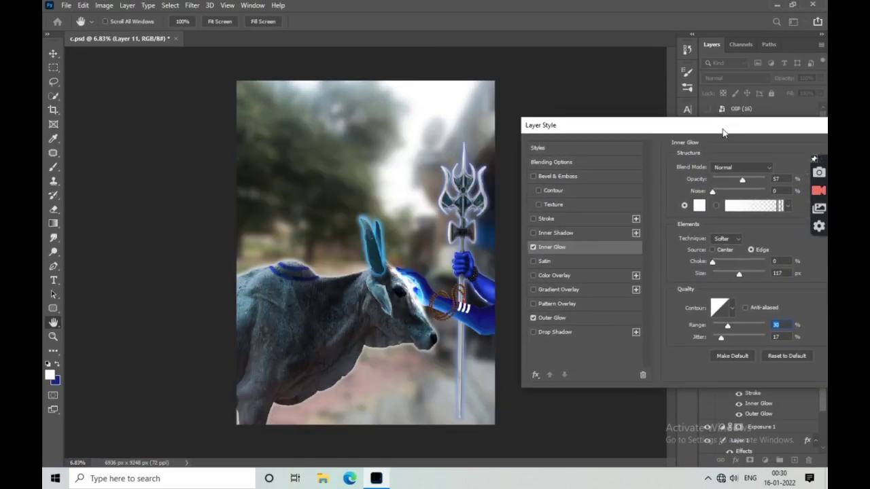
Apply Inner Glow (range 30) and Outer Glow styles to Layer 11
{"action": "left_click", "coordinate": [528, 253]}
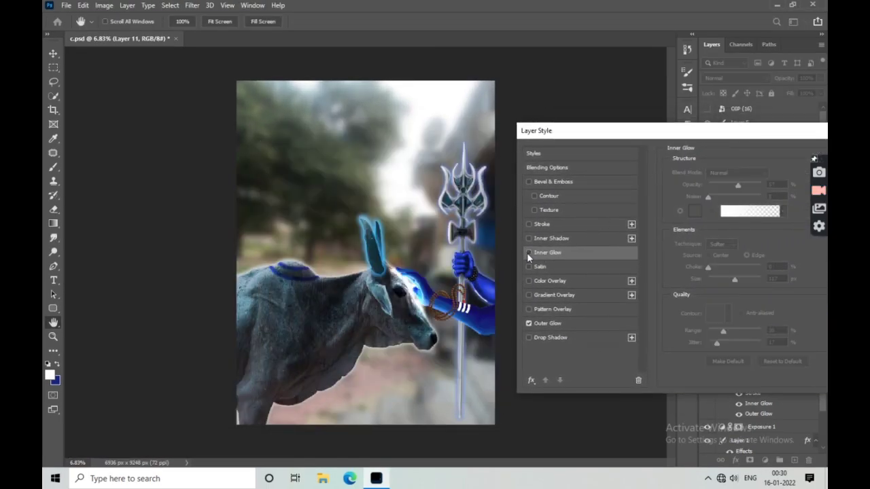
{"action": "left_click", "coordinate": [532, 322]}
{"action": "mouse_move", "coordinate": [731, 141]}
{"action": "left_mouse_down"}
{"action": "mouse_move", "coordinate": [717, 159]}
{"action": "mouse_move", "coordinate": [222, 142]}
{"action": "left_mouse_up"}
{"action": "left_click", "coordinate": [391, 161]}
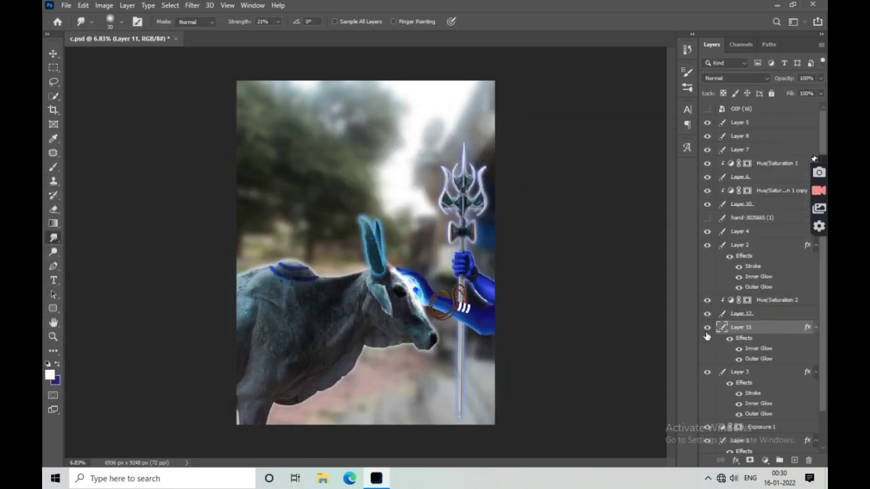
Apply an 8.4-pixel Gaussian Blur to Layer 11
{"action": "scroll", "coordinate": [492, 330], "scroll_direction": "down", "scroll_amount": 1}
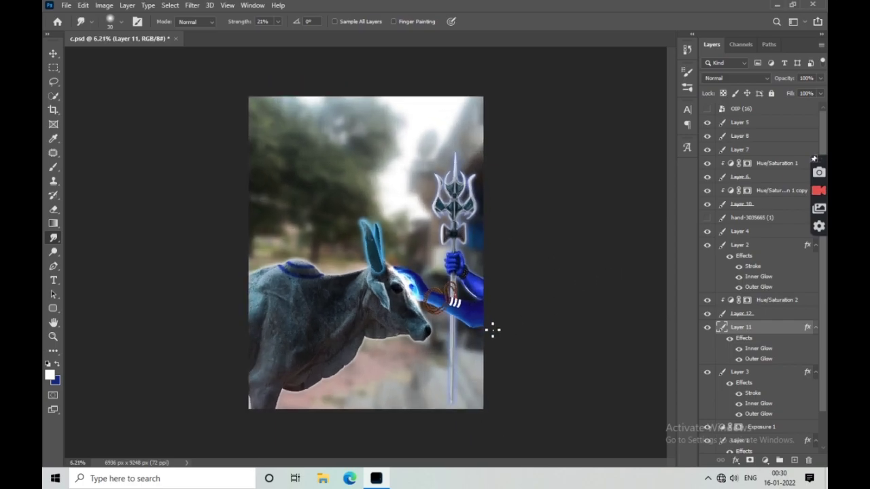
{"action": "scroll", "coordinate": [491, 330], "scroll_direction": "up", "scroll_amount": 2}
{"action": "left_click", "coordinate": [192, 5]}
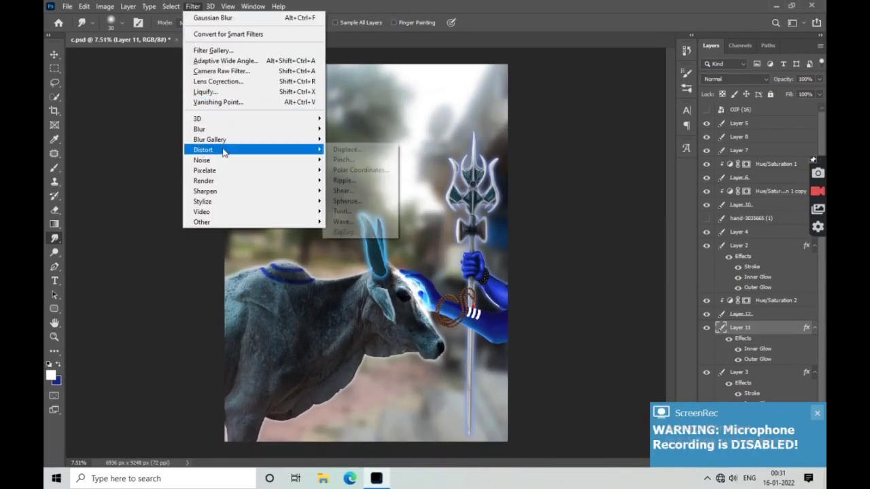
{"action": "mouse_move", "coordinate": [199, 129]}
{"action": "left_click", "coordinate": [354, 171]}
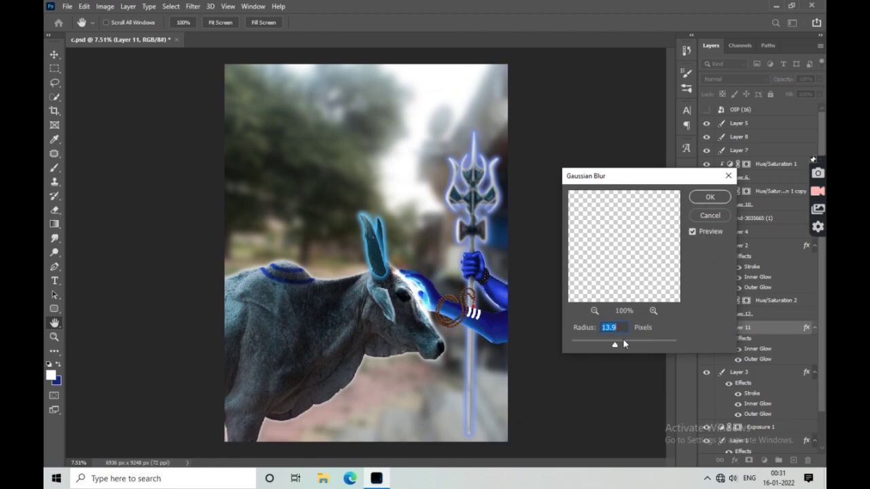
{"action": "left_click_drag", "start_coordinate": [616, 344], "coordinate": [602, 347]}
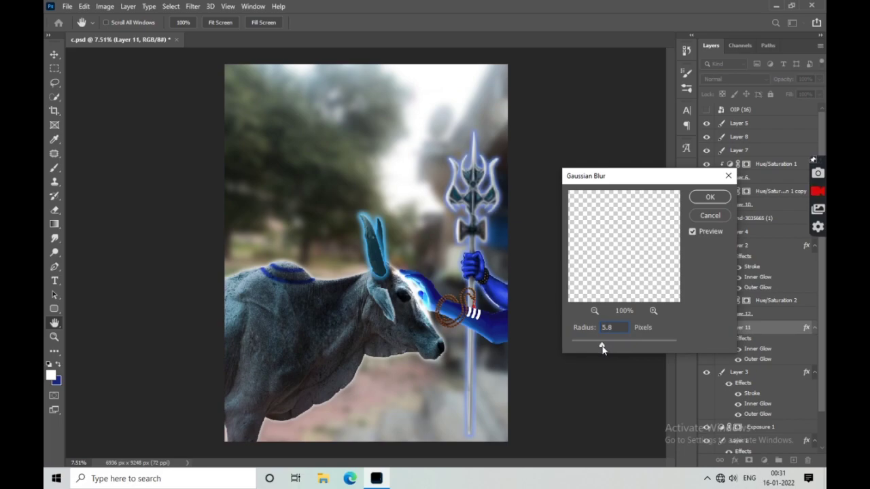
{"action": "left_click", "coordinate": [710, 198]}
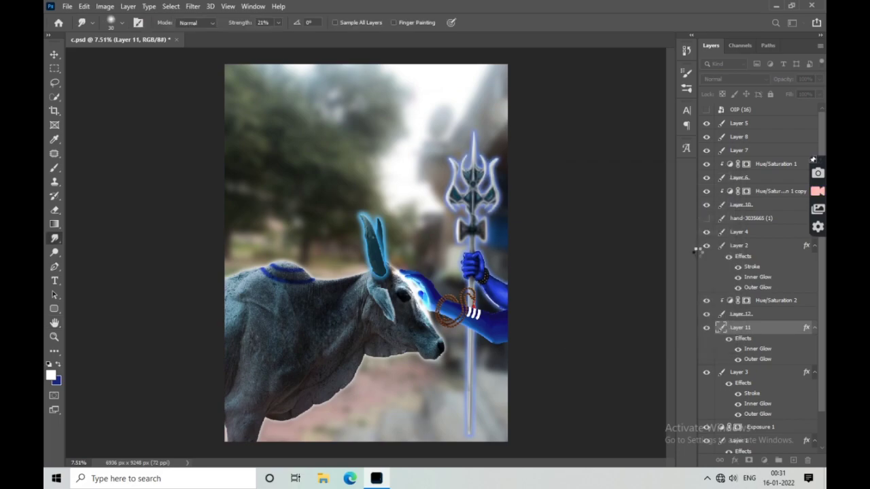
Apply the same 8.4-pixel Gaussian Blur to Layer 12
{"action": "left_click", "coordinate": [738, 314]}
{"action": "left_click", "coordinate": [193, 7]}
{"action": "mouse_move", "coordinate": [200, 129]}
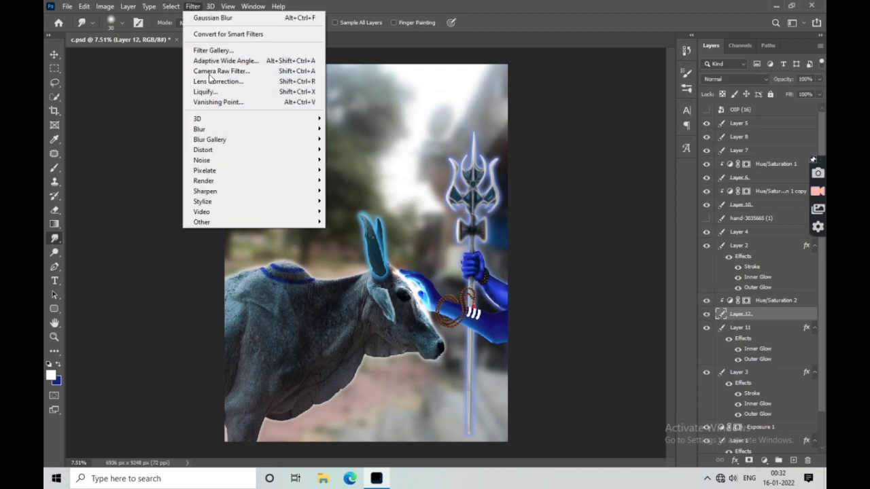
{"action": "left_click", "coordinate": [353, 170]}
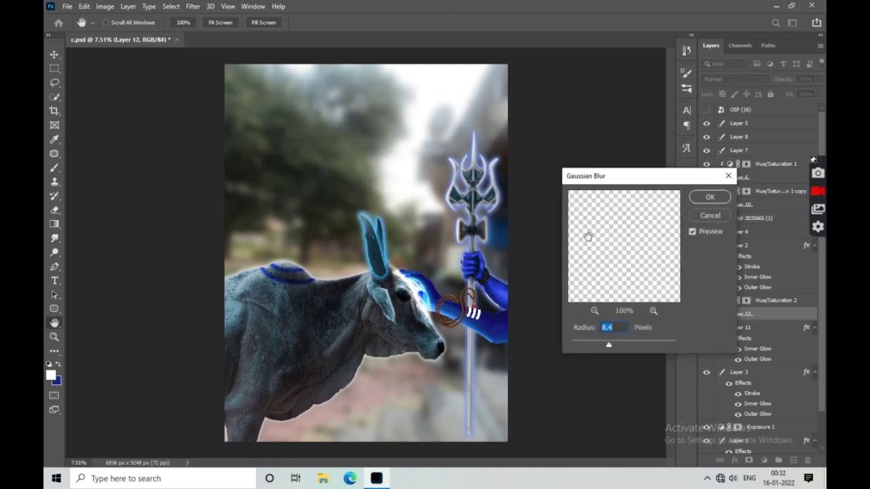
{"action": "left_click_drag", "start_coordinate": [639, 176], "coordinate": [694, 180]}
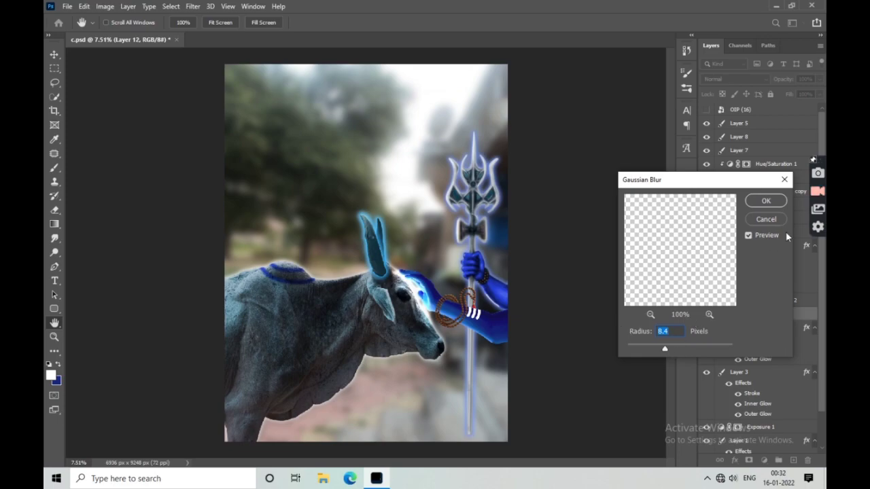
{"action": "left_click", "coordinate": [766, 201]}
{"action": "scroll", "coordinate": [493, 313], "scroll_direction": "down", "scroll_amount": 1}
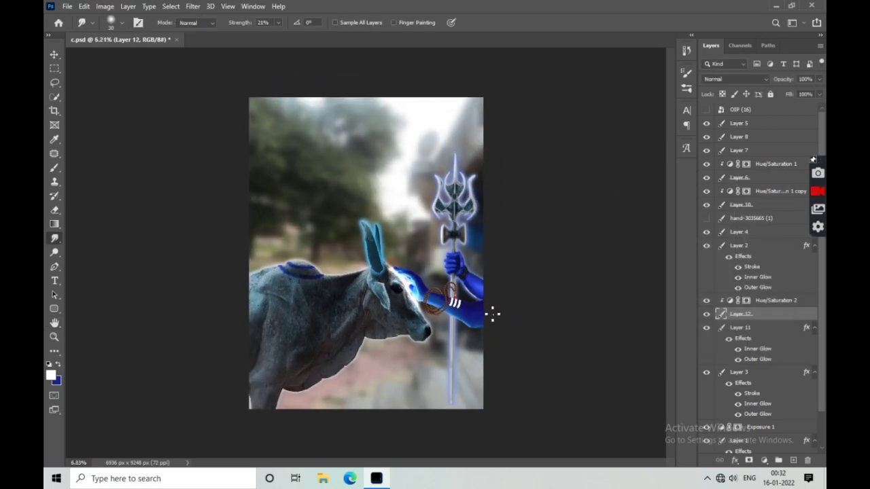
{"action": "scroll", "coordinate": [420, 198], "scroll_direction": "up", "scroll_amount": 1}
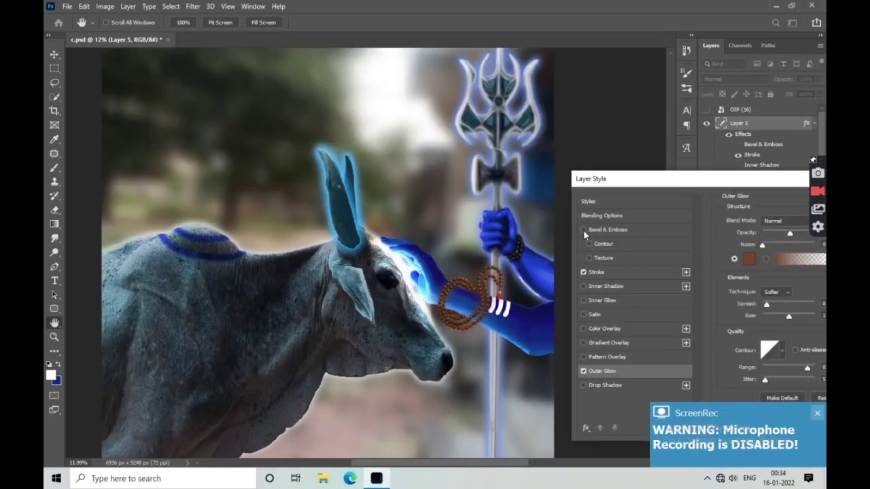
Add Bevel & Emboss and Outer Glow to Layer 5, then toggle the darkening layer to compare
{"action": "left_click", "coordinate": [583, 230]}
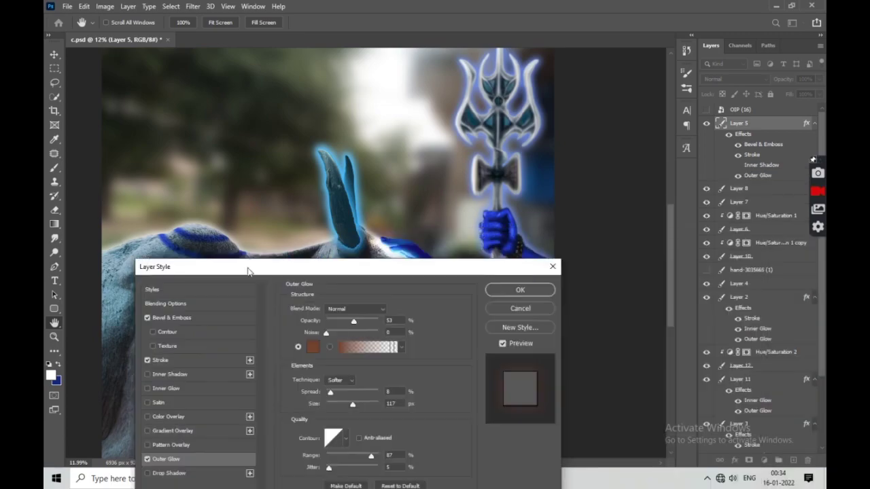
{"action": "left_click_drag", "start_coordinate": [715, 172], "coordinate": [187, 172]}
{"action": "left_click", "coordinate": [369, 208]}
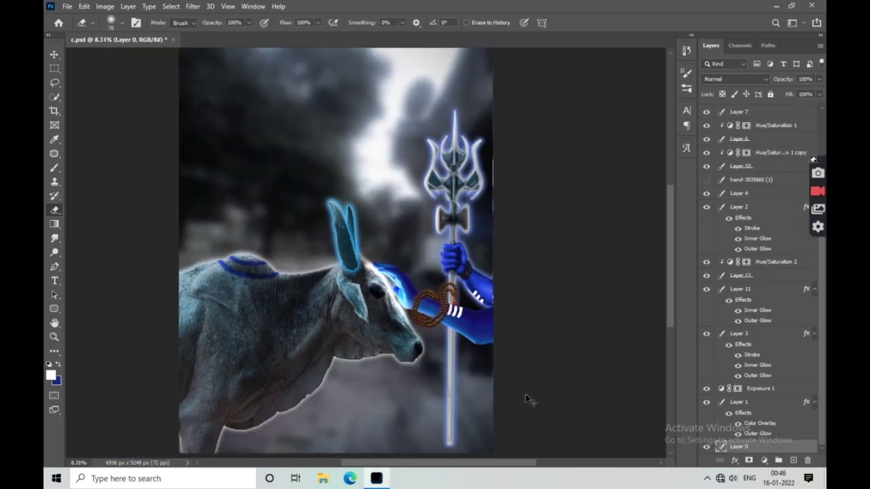
{"action": "key", "text": "ctrl+comma"}
{"action": "key", "text": "ctrl+comma"}
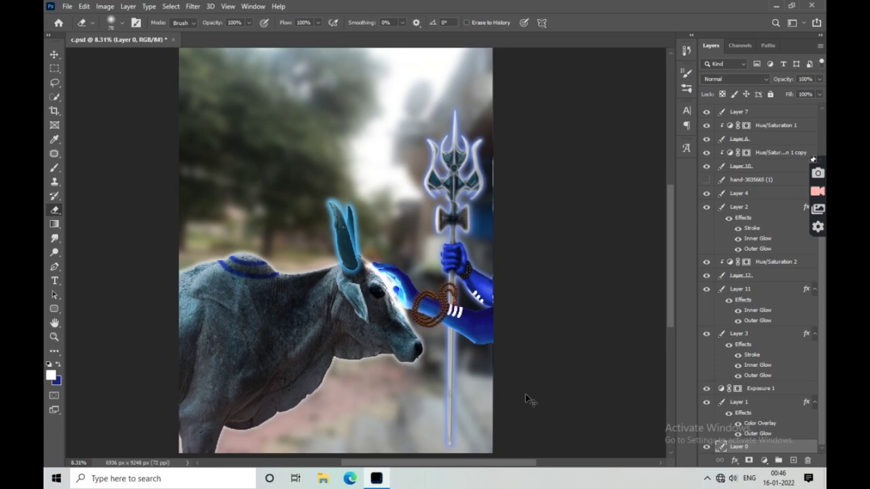
{"action": "key", "text": "ctrl+shift+z"}
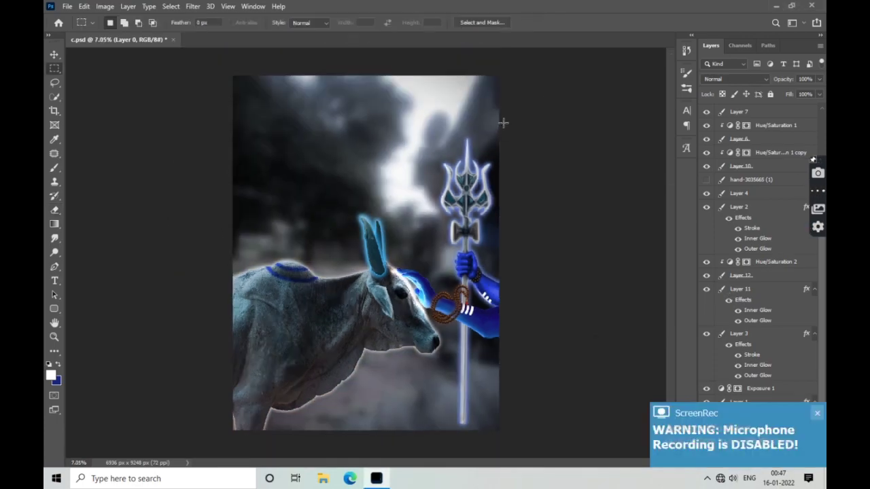
Crop the image to the lower area, trimming the top to 6936 × 7968 px
{"action": "left_click_drag", "start_coordinate": [501, 121], "coordinate": [204, 457]}
{"action": "left_click", "coordinate": [104, 6]}
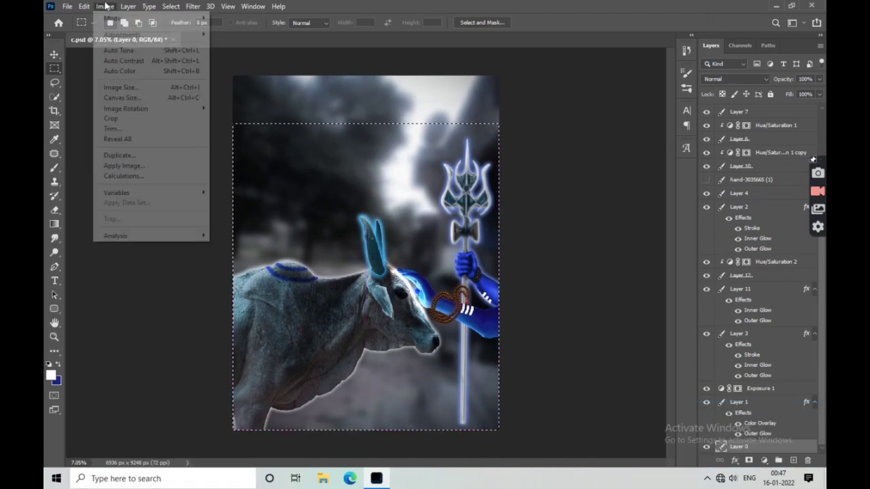
{"action": "left_click", "coordinate": [127, 117]}
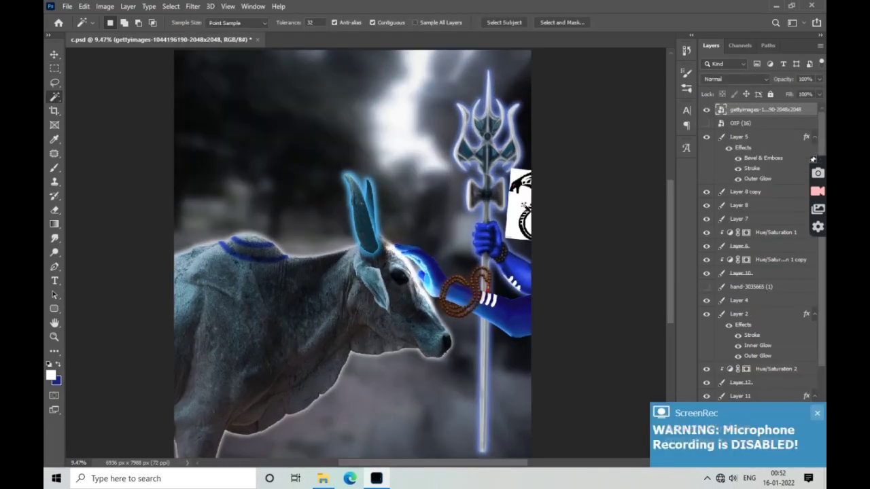
Move the snake image beside the trident, rasterize it, and delete its white background
{"action": "left_click_drag", "start_coordinate": [528, 214], "coordinate": [453, 212]}
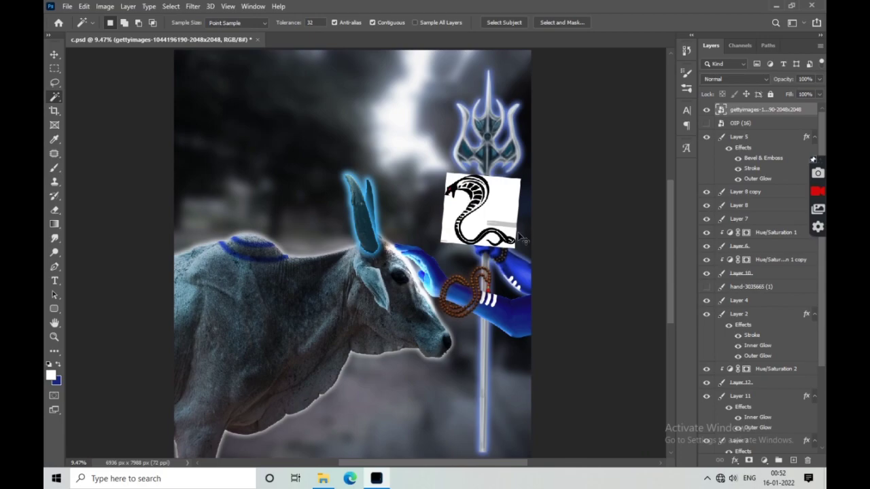
{"action": "scroll", "coordinate": [524, 237], "scroll_direction": "up", "scroll_amount": 3}
{"action": "key", "text": "Return"}
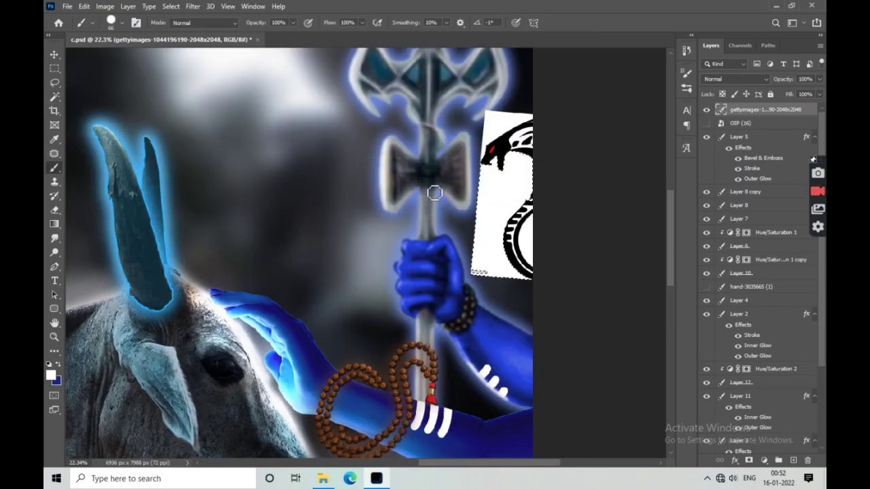
{"action": "left_click", "coordinate": [498, 202]}
{"action": "key", "text": "Delete"}
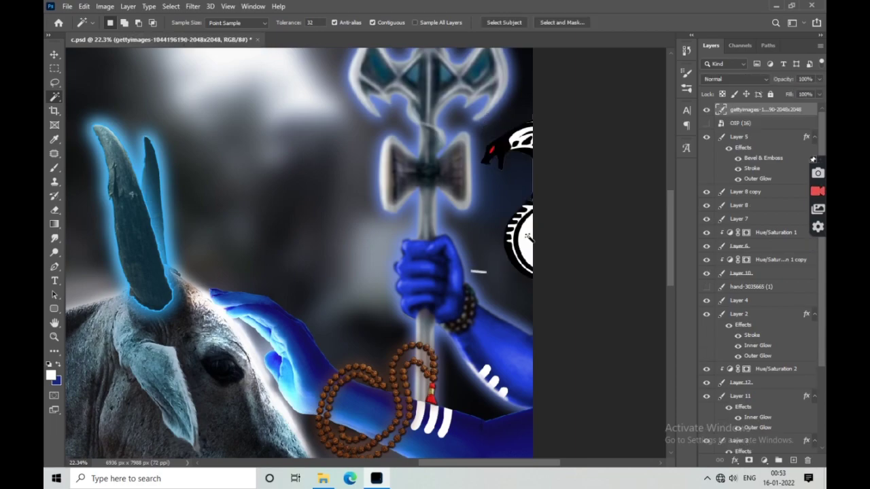
{"action": "left_click", "coordinate": [529, 250]}
Give the snake layer a 4 px white stroke and an 81 px outer glow
{"action": "double_click", "coordinate": [795, 110]}
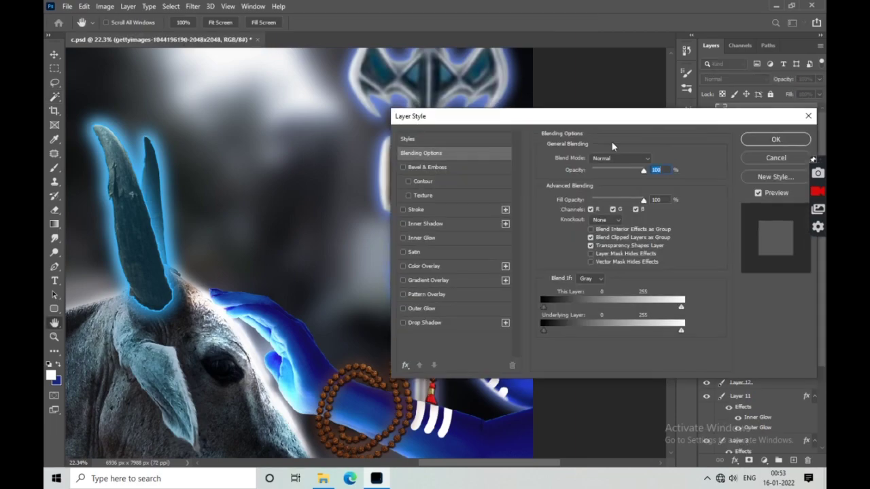
{"action": "left_click_drag", "start_coordinate": [648, 124], "coordinate": [311, 143]}
{"action": "left_click", "coordinate": [63, 230]}
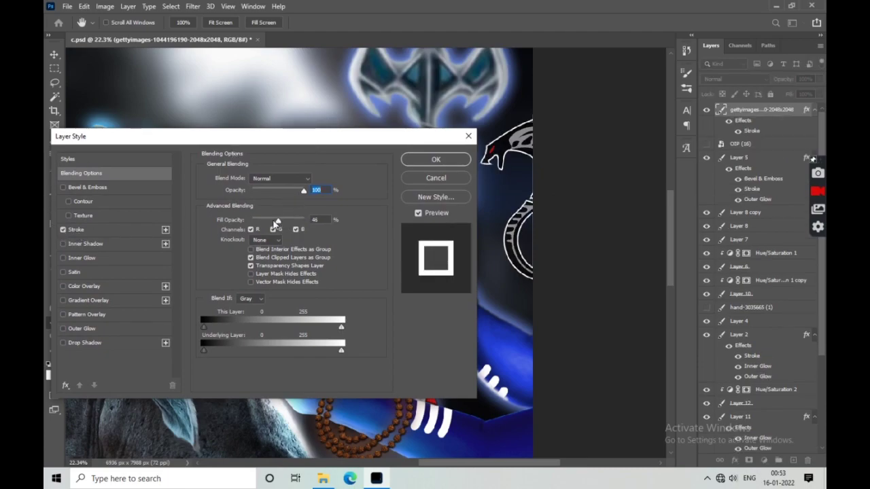
{"action": "key", "text": "Tab"}
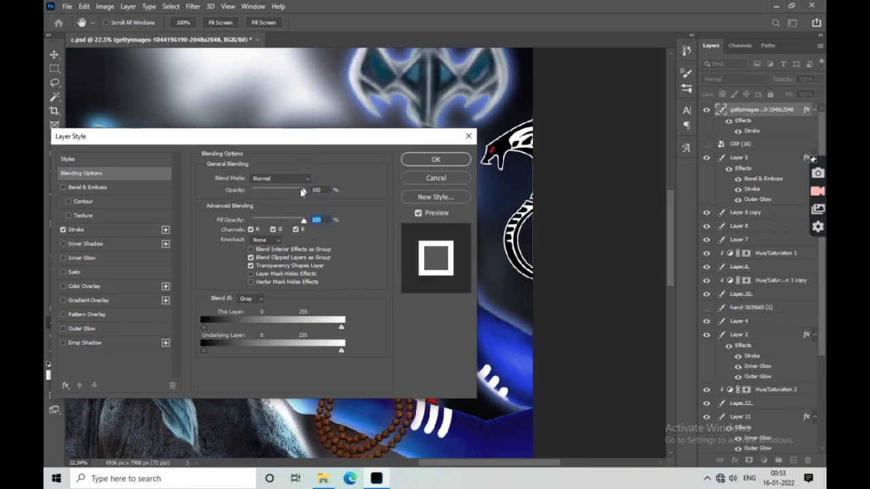
{"action": "left_click", "coordinate": [116, 231]}
{"action": "left_click_drag", "start_coordinate": [250, 185], "coordinate": [243, 185]}
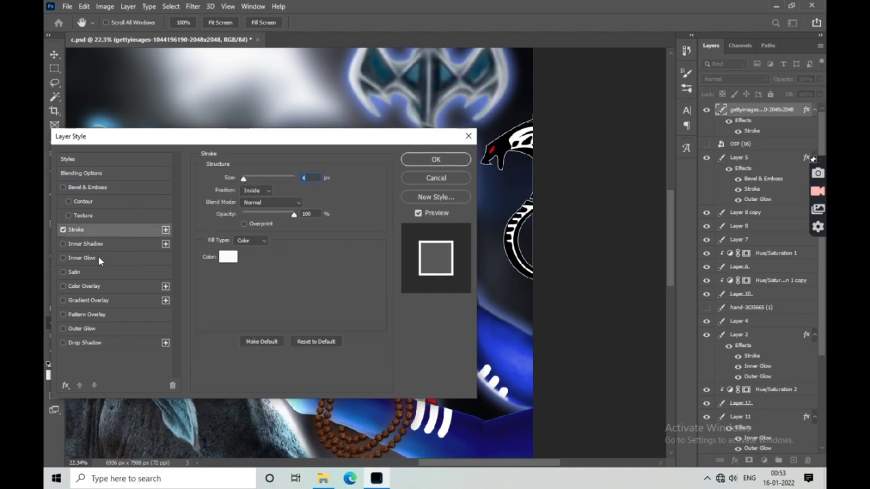
{"action": "left_click", "coordinate": [64, 329]}
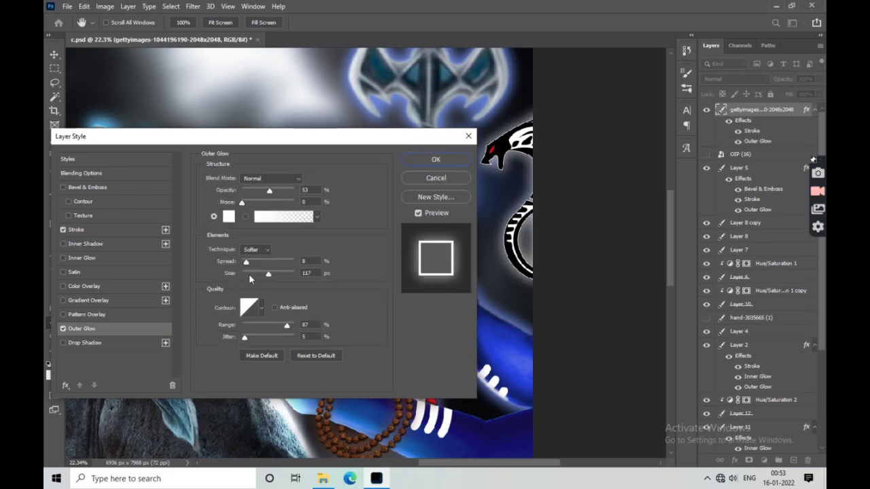
{"action": "left_click_drag", "start_coordinate": [269, 275], "coordinate": [261, 274]}
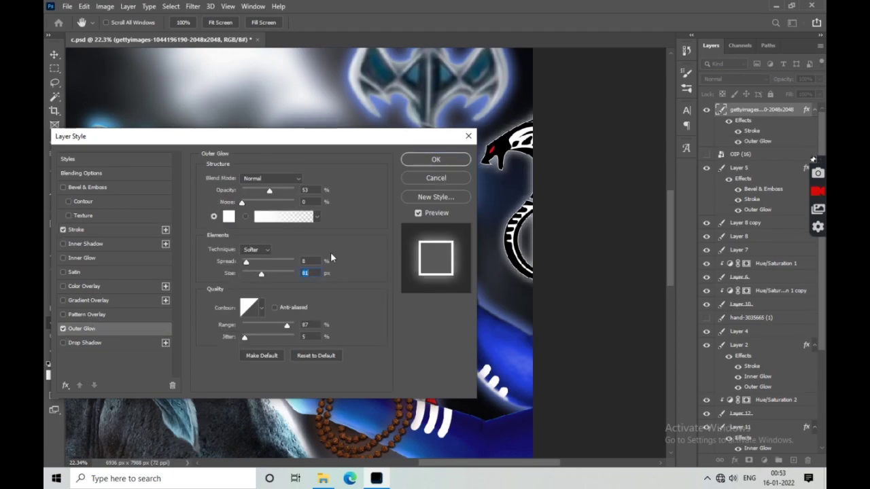
{"action": "left_click", "coordinate": [423, 159]}
{"action": "scroll", "coordinate": [454, 231], "scroll_direction": "down", "scroll_amount": 5}
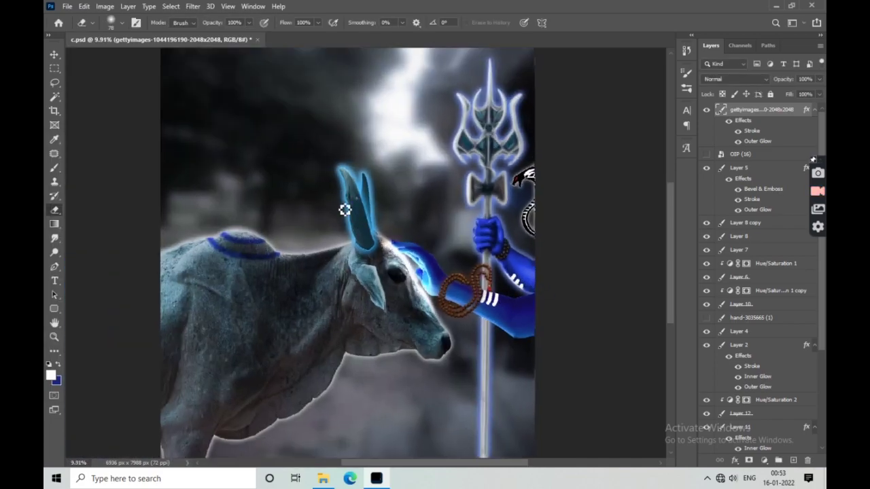
{"action": "left_click", "coordinate": [818, 191]}
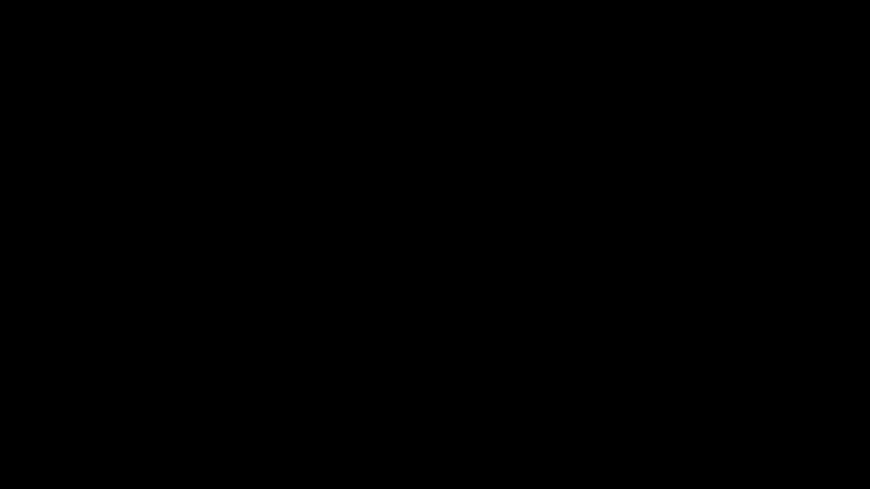